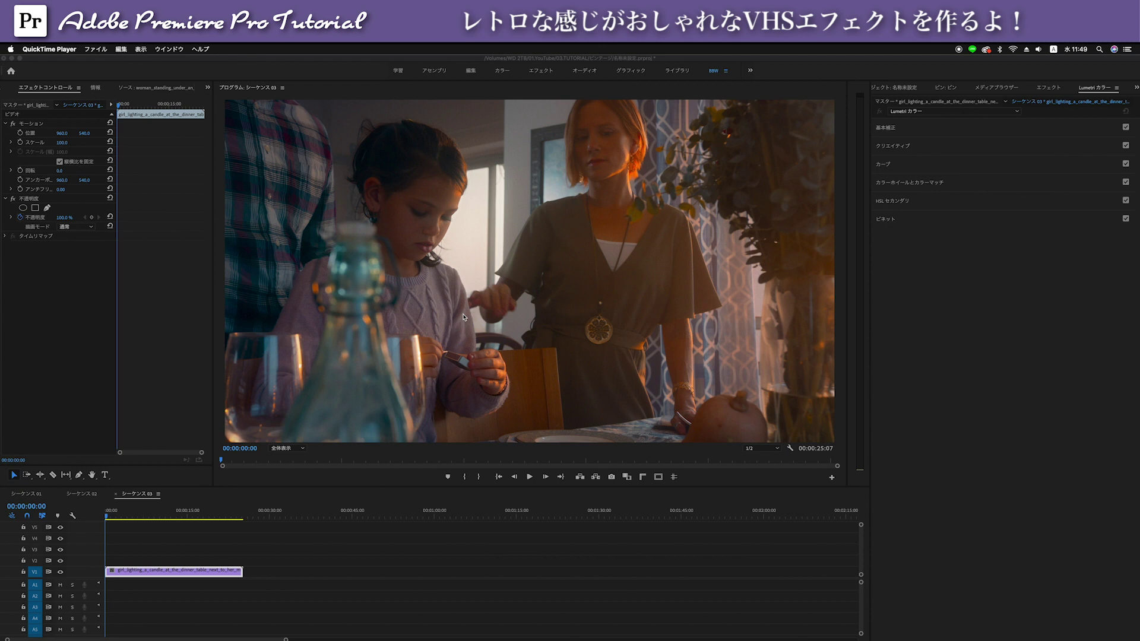
# Switch from QuickTime Player to the Premiere Pro project with the candle-lighting clip
pyautogui.click(92, 516)
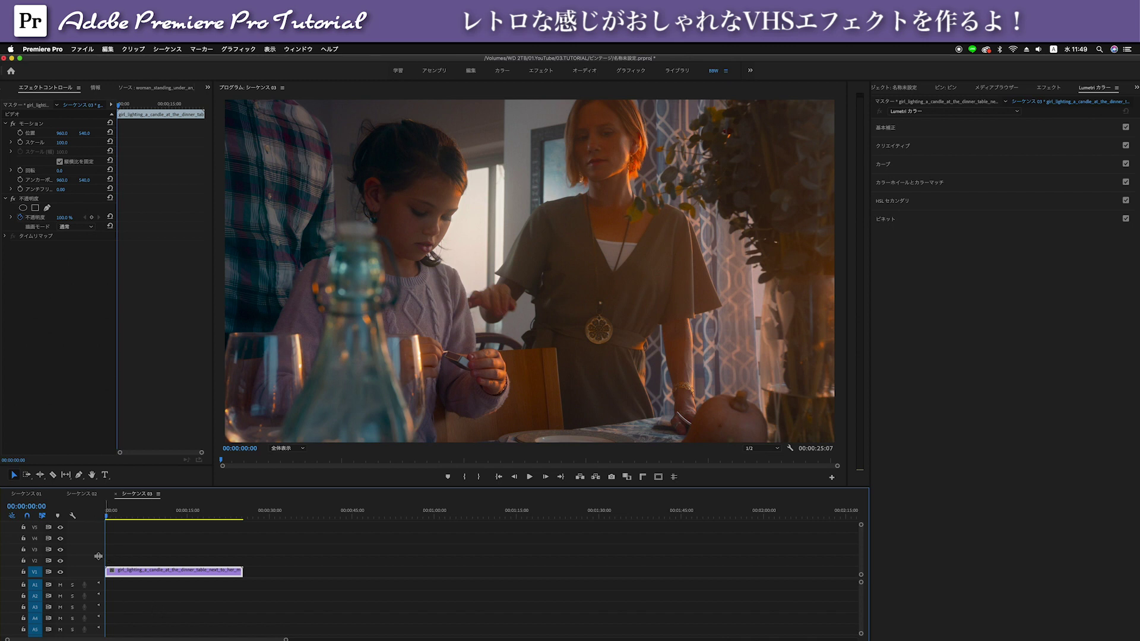
# Trim the candle clip to about five seconds, then create an adjustment layer and place it on V2
pyautogui.press('=')
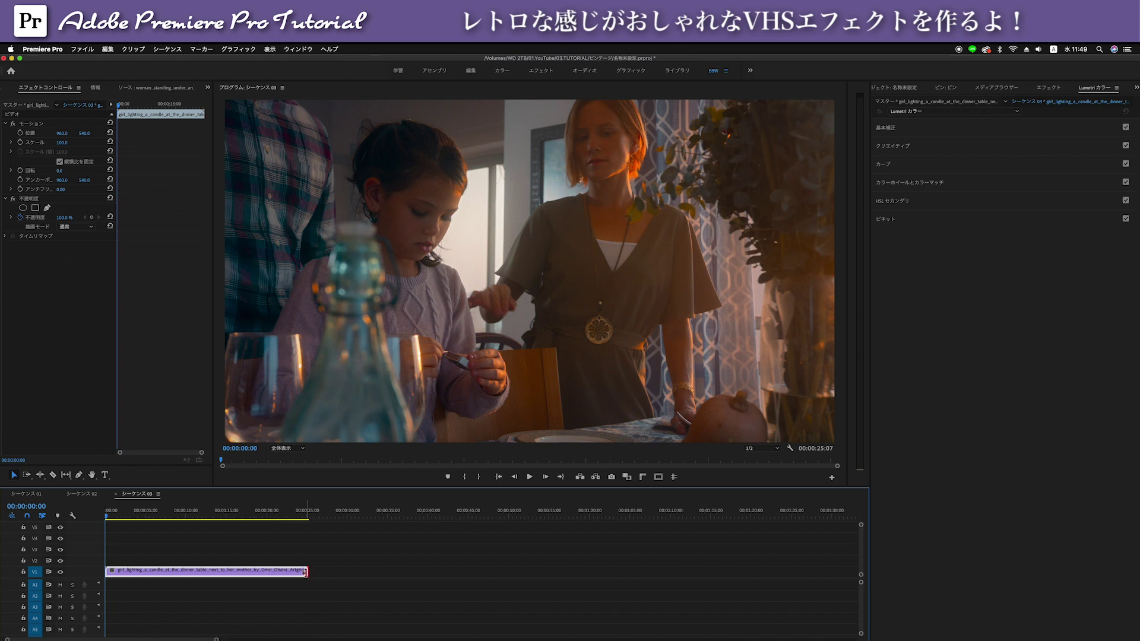
pyautogui.moveTo(307, 571); pyautogui.dragTo(144, 570)
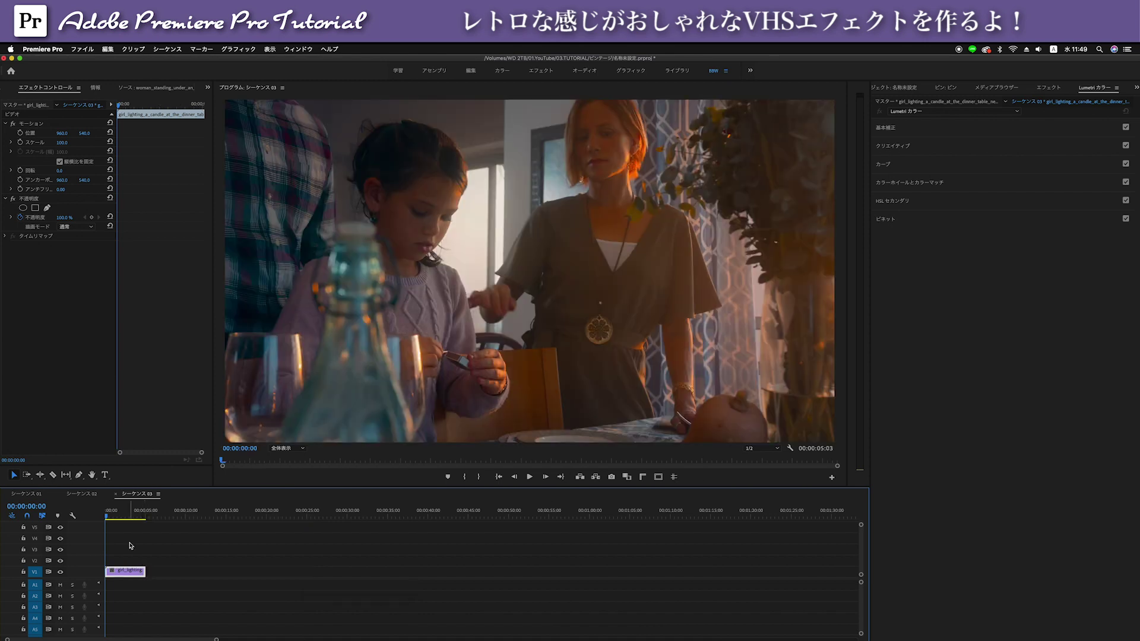
pyautogui.hotkey('shift', '1')
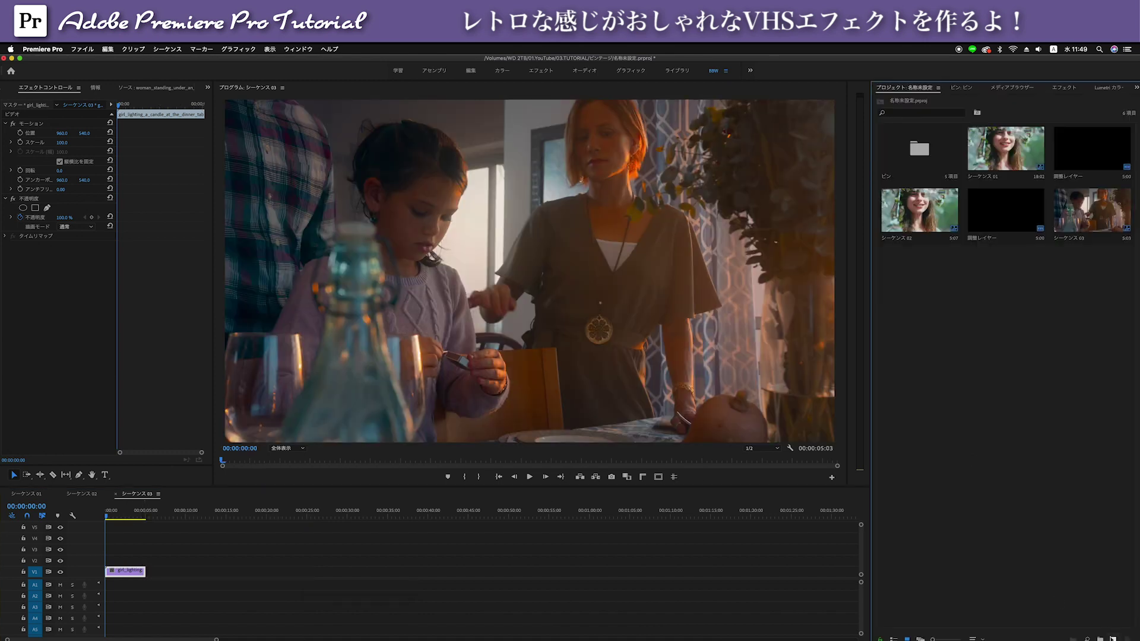
pyautogui.click(1113, 639)
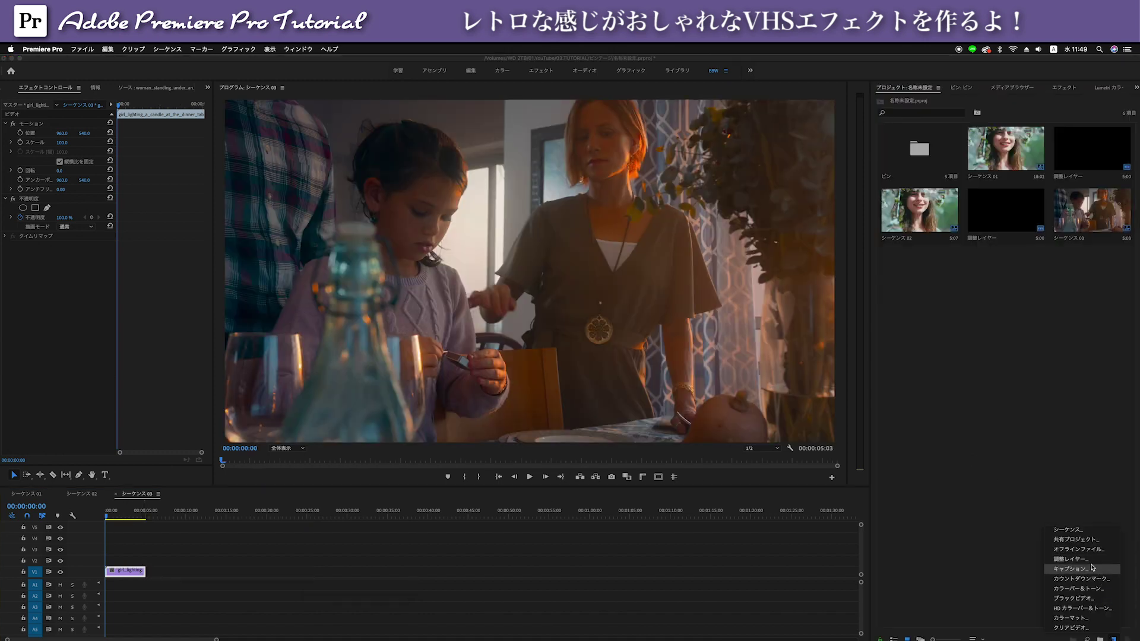
pyautogui.click(1090, 560)
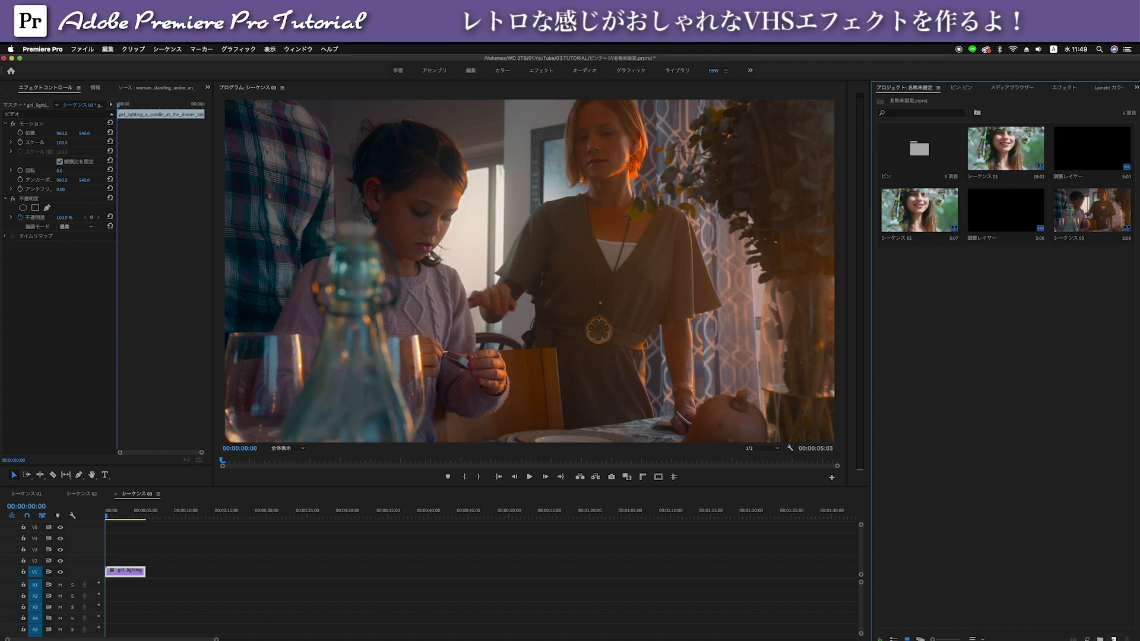
pyautogui.click(1113, 638)
pyautogui.click(1096, 560)
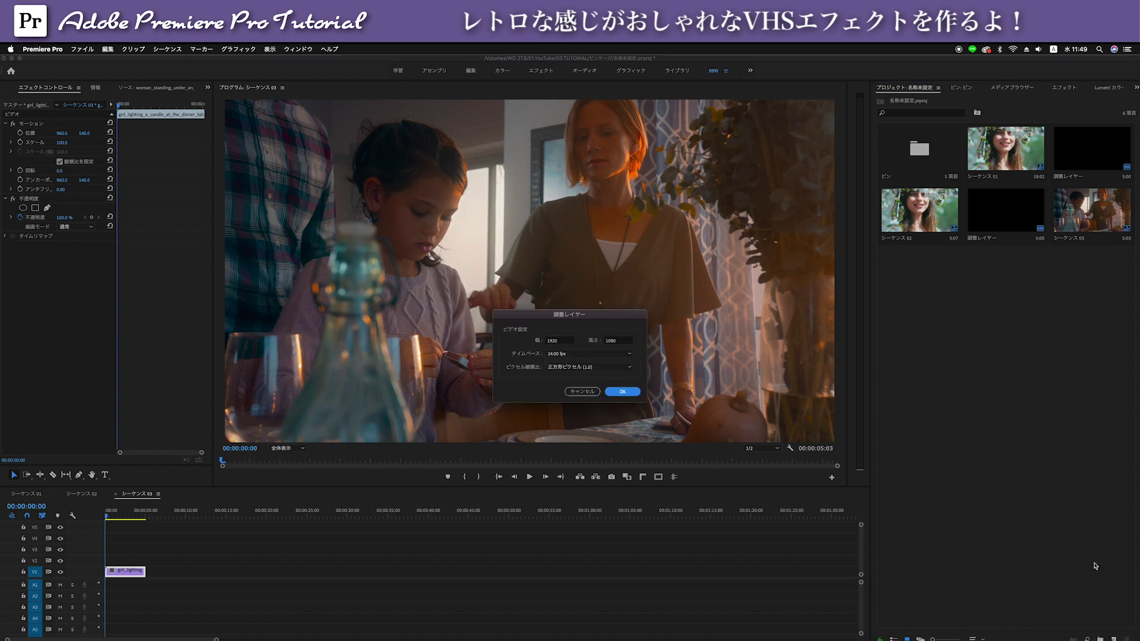
pyautogui.click(623, 392)
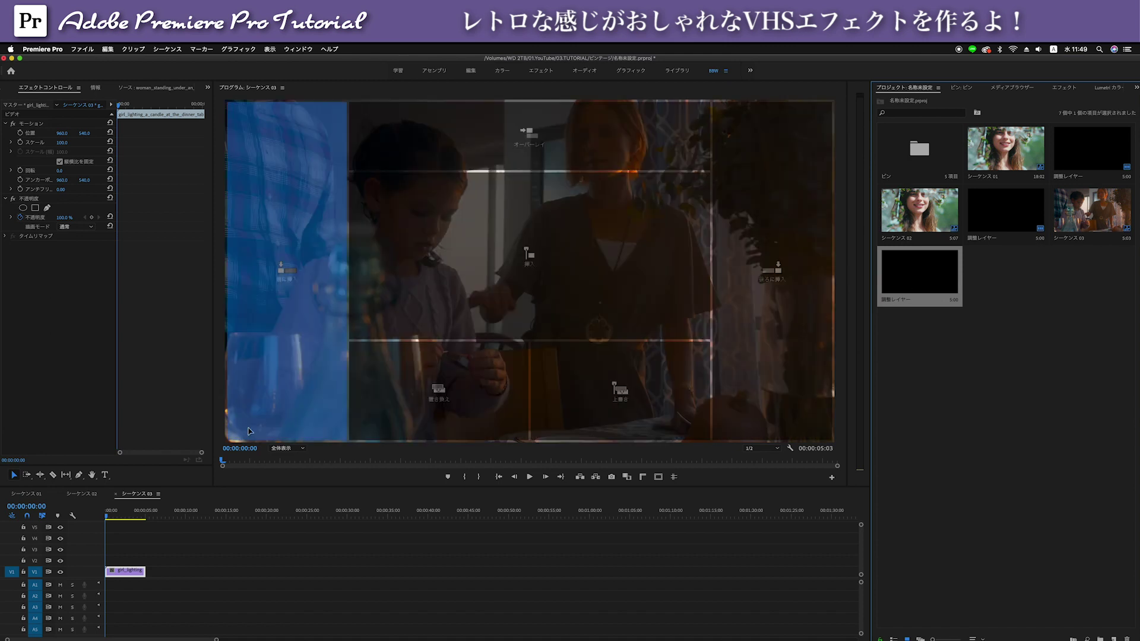
pyautogui.moveTo(919, 276)
pyautogui.mouseDown()
pyautogui.moveTo(113, 573)
pyautogui.moveTo(83, 564)
pyautogui.mouseUp()
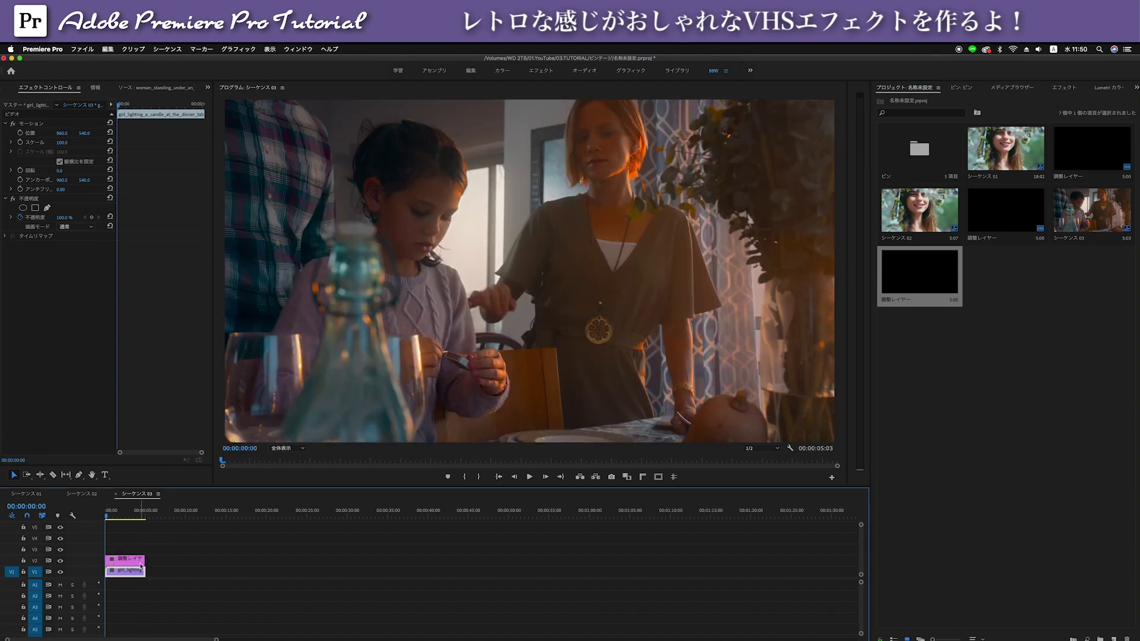
pyautogui.click(140, 559)
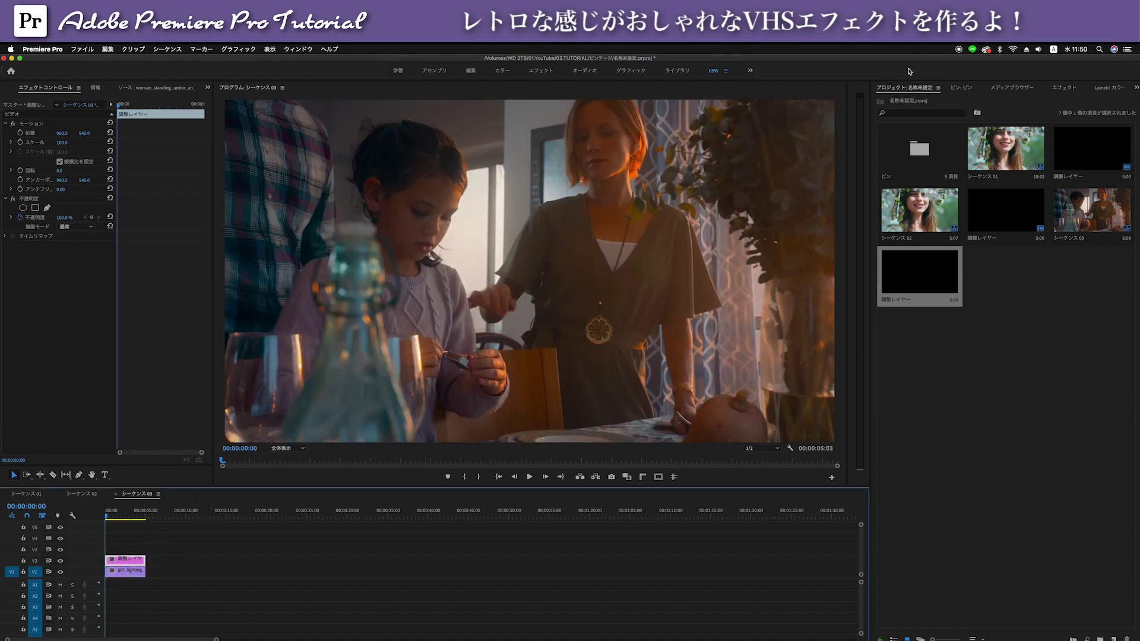
# Set Lumetri Creative Faded Film to about 40 and Sharpen to -44.2 on the adjustment layer
pyautogui.click(1116, 89)
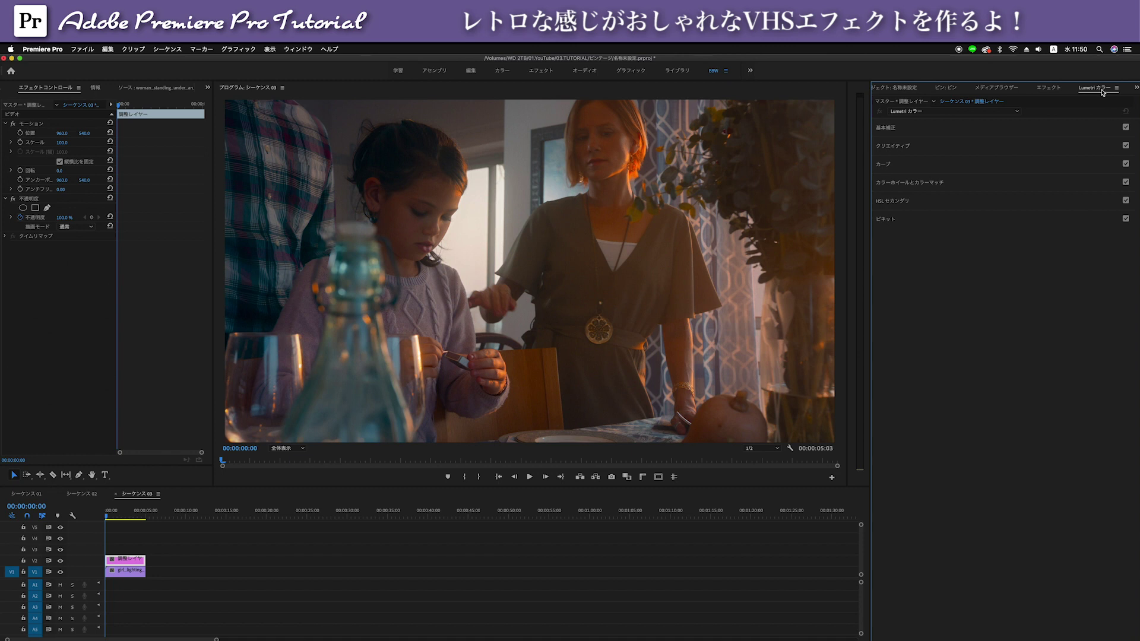
pyautogui.click(952, 150)
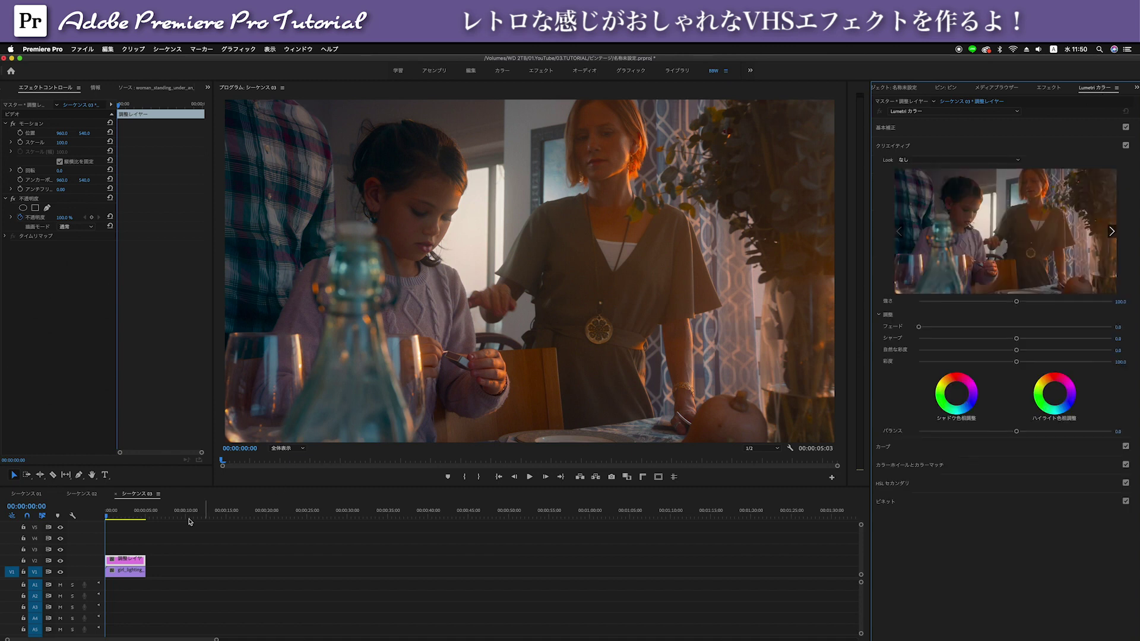
pyautogui.moveTo(919, 326)
pyautogui.mouseDown()
pyautogui.moveTo(1127, 319)
pyautogui.moveTo(960, 327)
pyautogui.mouseUp()
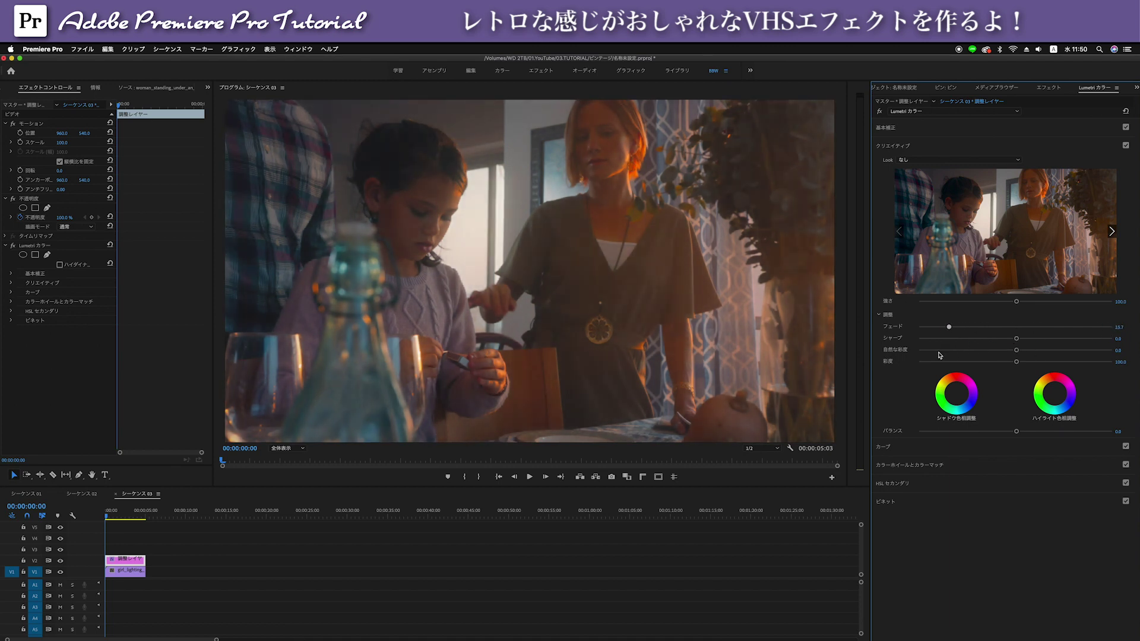
pyautogui.moveTo(973, 350); pyautogui.dragTo(997, 353)
pyautogui.moveTo(1017, 338)
pyautogui.mouseDown()
pyautogui.moveTo(919, 344)
pyautogui.moveTo(1116, 355)
pyautogui.moveTo(970, 360)
pyautogui.mouseUp()
# In Lumetri Curves, lift the RGB curve's black point and pull the white point down and left
pyautogui.click(892, 147)
pyautogui.click(890, 166)
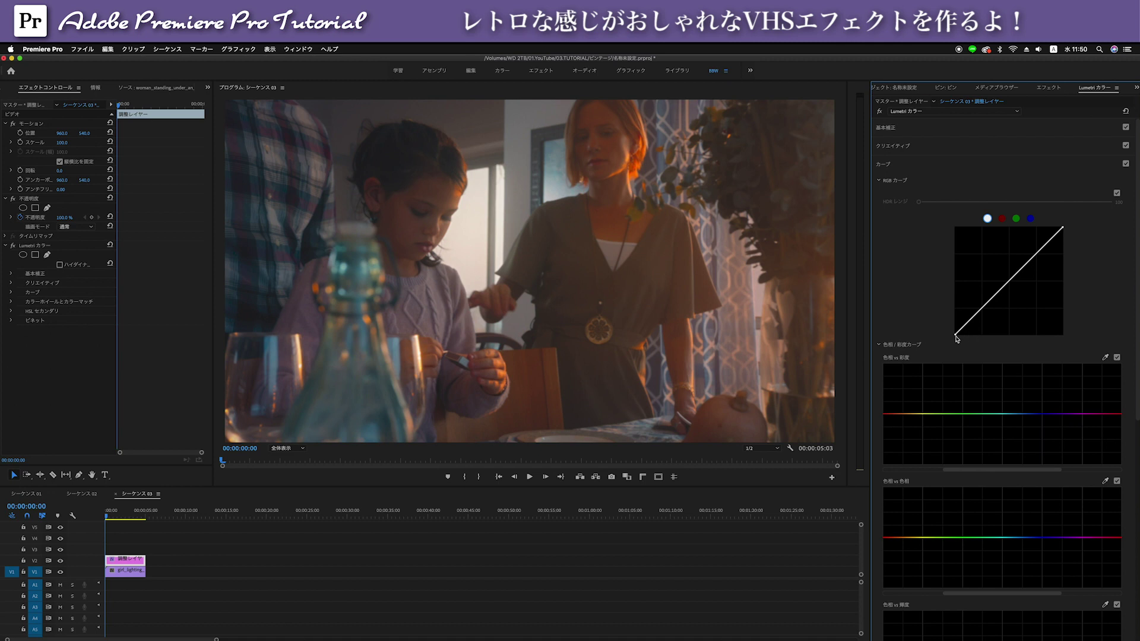
pyautogui.moveTo(956, 337); pyautogui.dragTo(952, 327)
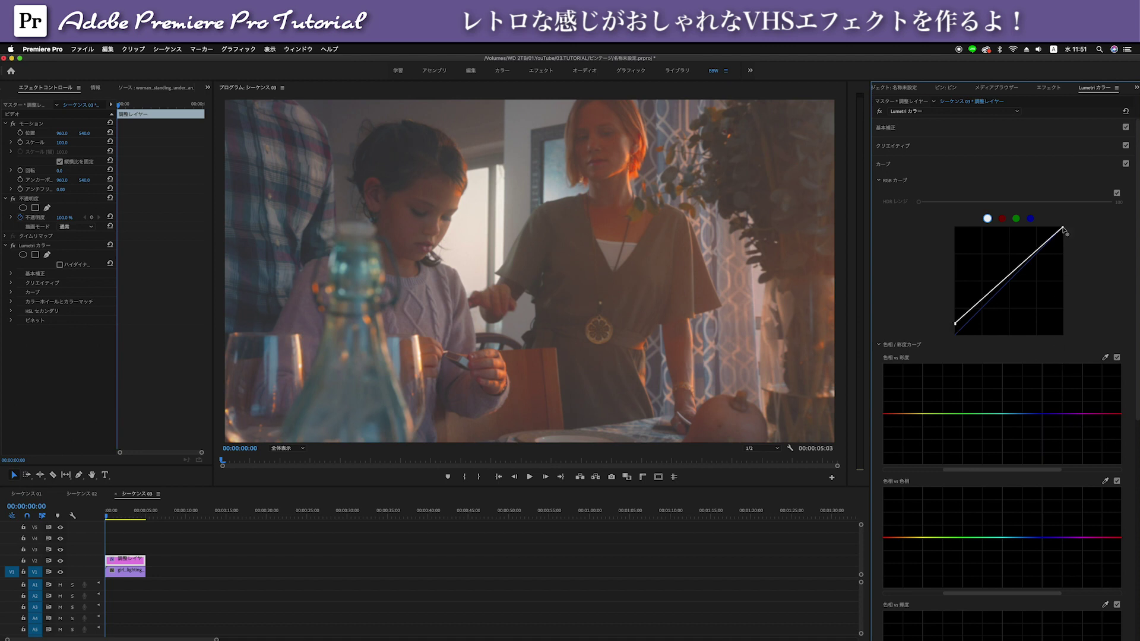
pyautogui.moveTo(1063, 229); pyautogui.dragTo(1064, 237)
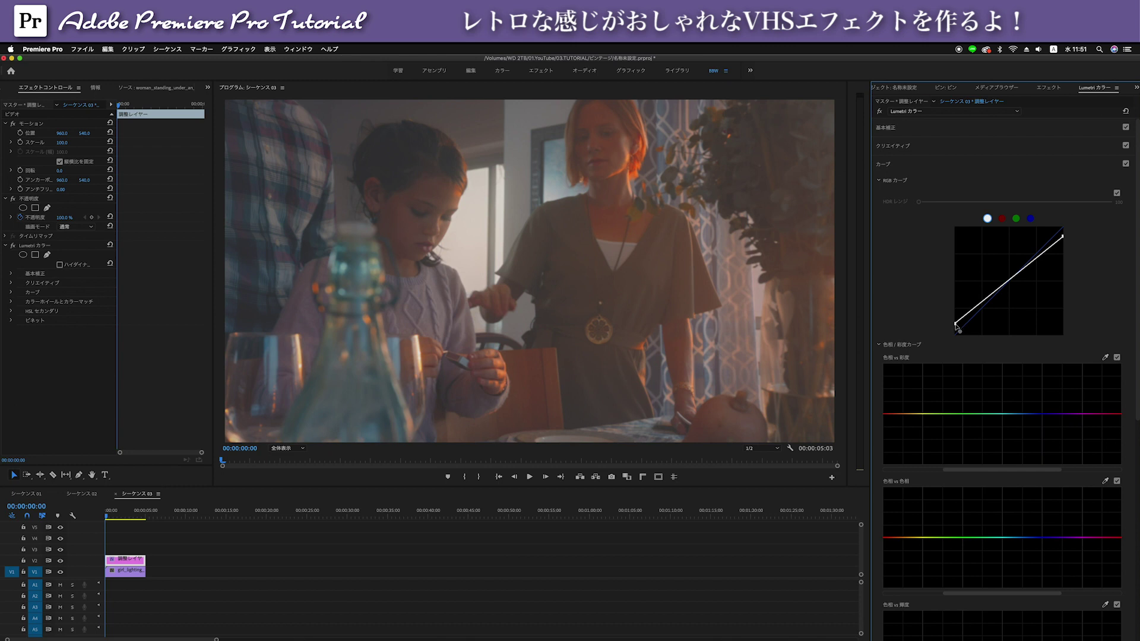
pyautogui.moveTo(956, 325); pyautogui.dragTo(965, 325)
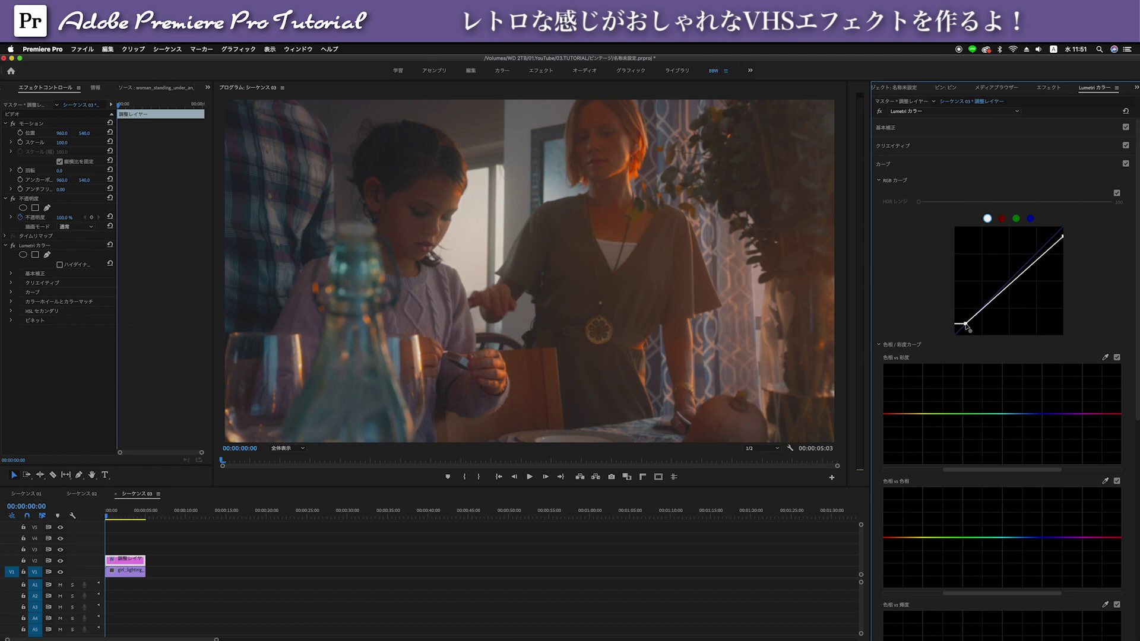
pyautogui.moveTo(1062, 238); pyautogui.dragTo(1053, 239)
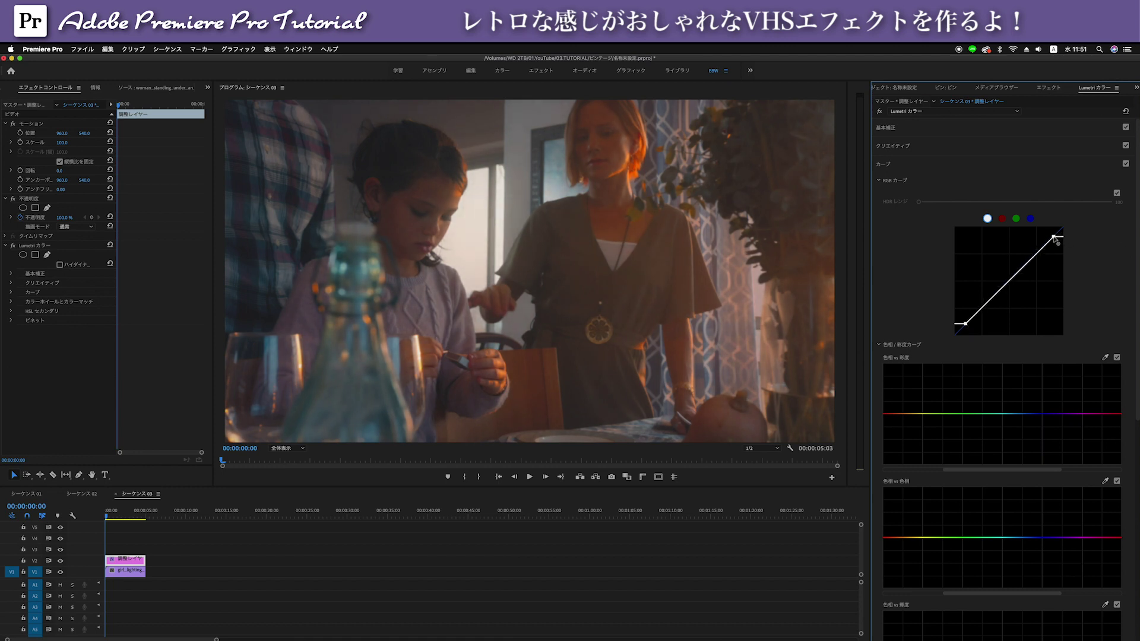
# Fine-tune the black and white points, comparing the RGB curve switched on and off
pyautogui.click(1117, 194)
pyautogui.click(1116, 194)
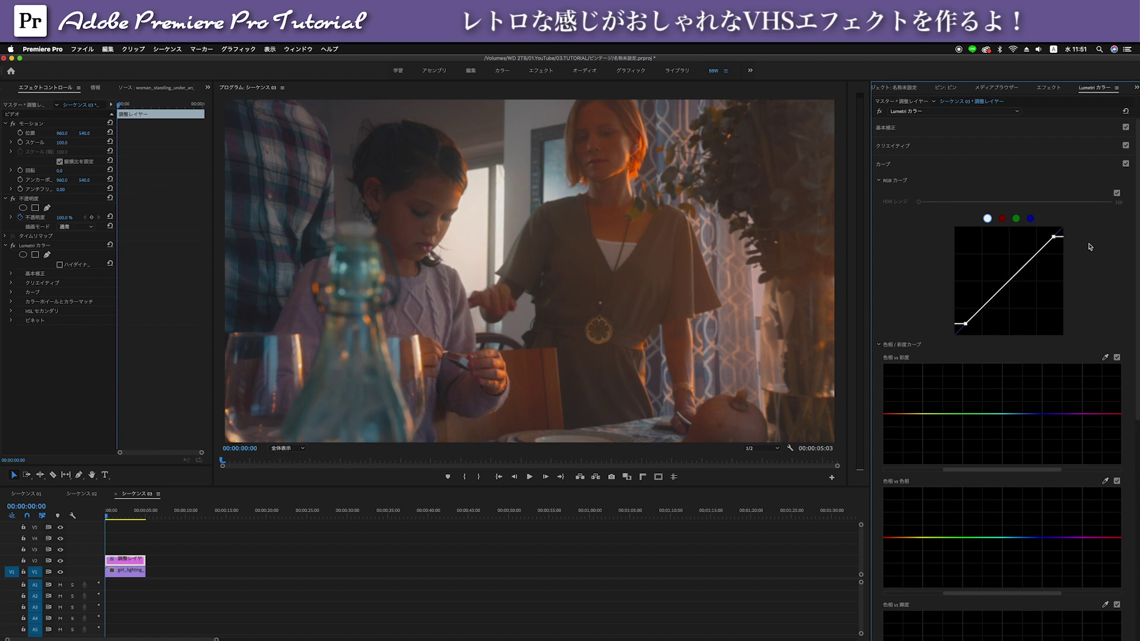
pyautogui.click(1116, 193)
pyautogui.click(1117, 193)
pyautogui.moveTo(1054, 237); pyautogui.dragTo(1053, 240)
pyautogui.moveTo(965, 325); pyautogui.dragTo(967, 325)
pyautogui.click(1116, 195)
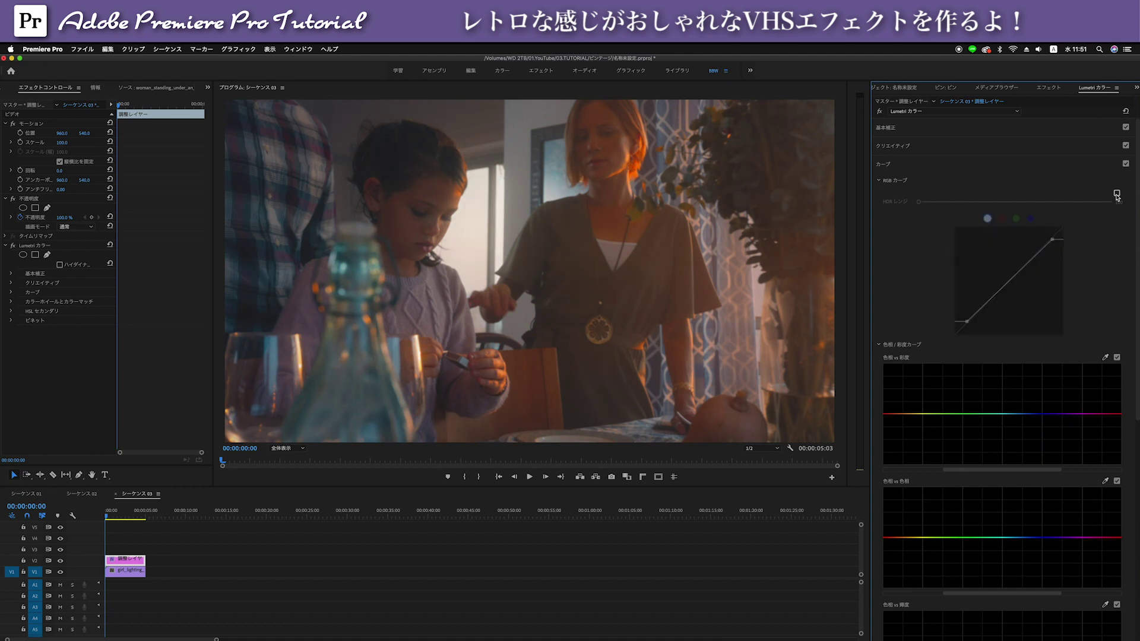
pyautogui.click(933, 170)
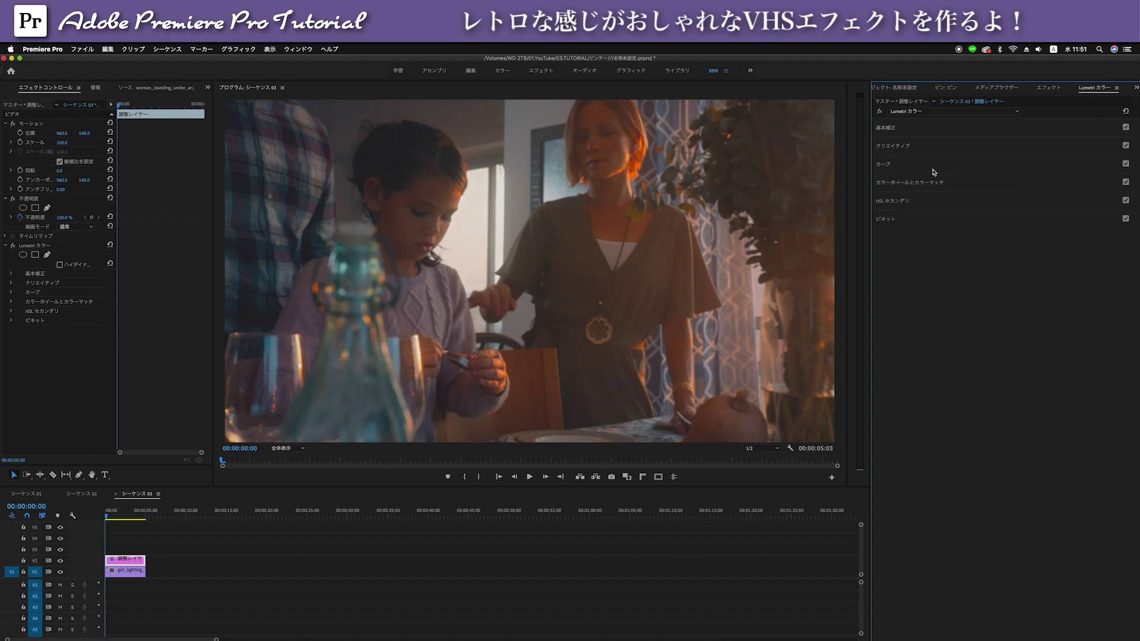
# Search ブラー and apply ブラー(チャンネル) Channel Blur to the V2 adjustment layer
pyautogui.click(1049, 90)
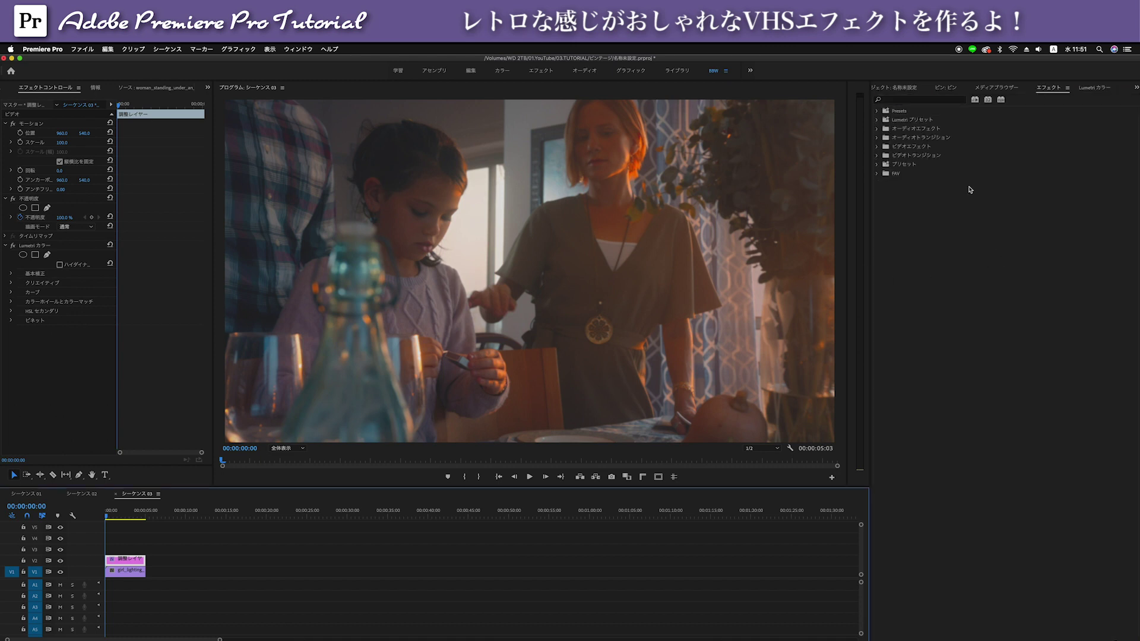
pyautogui.click(913, 99)
pyautogui.write('ブラー')
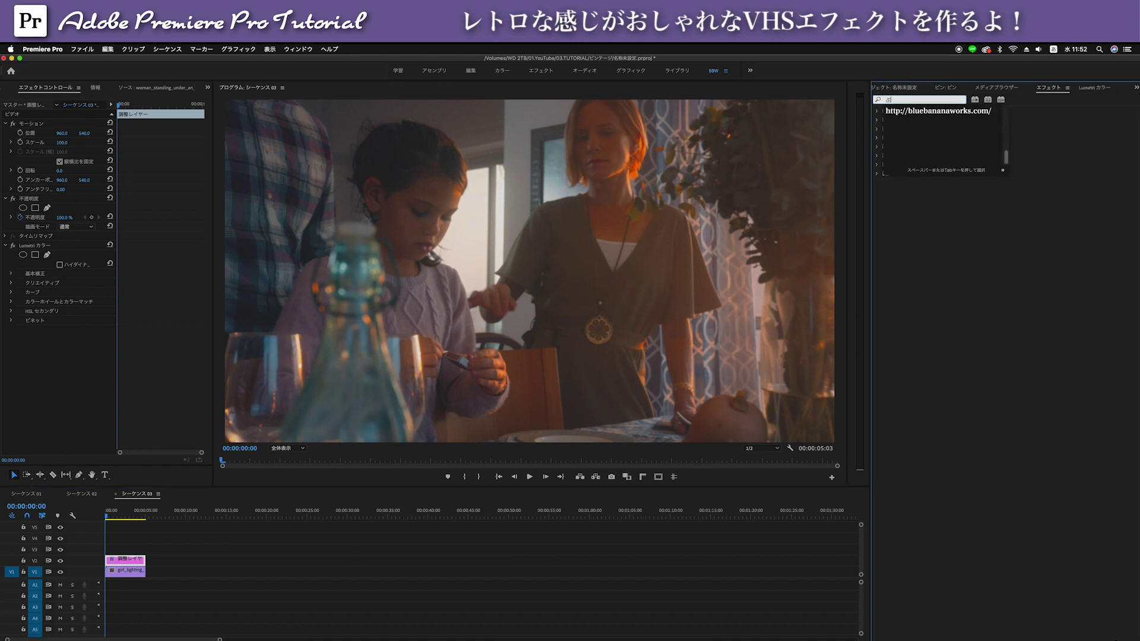
pyautogui.press('Return')
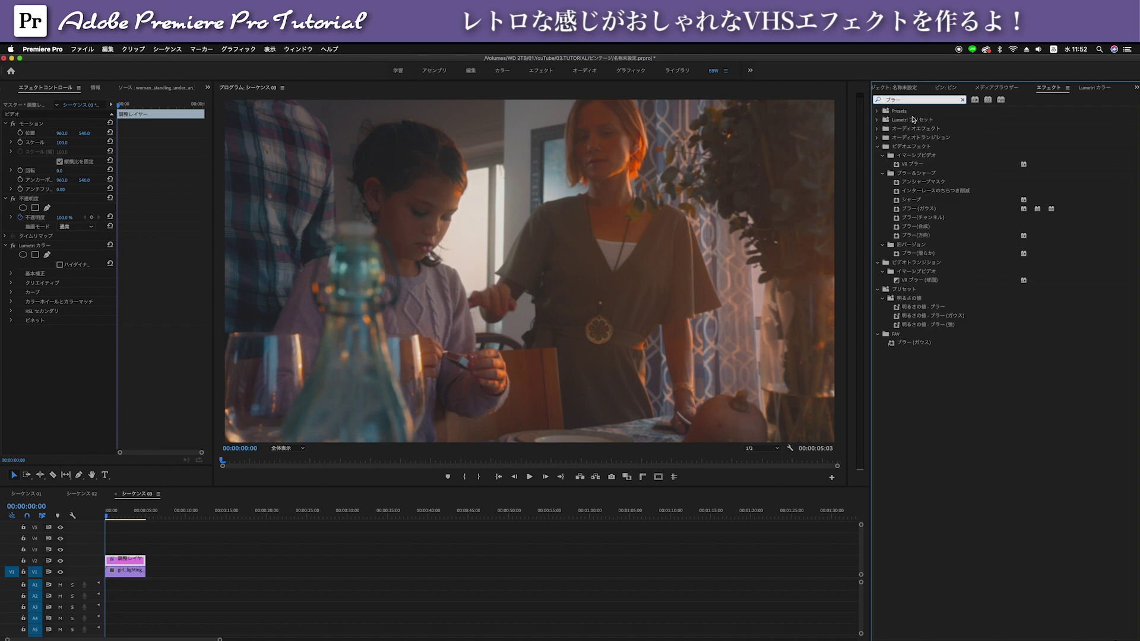
pyautogui.click(930, 218)
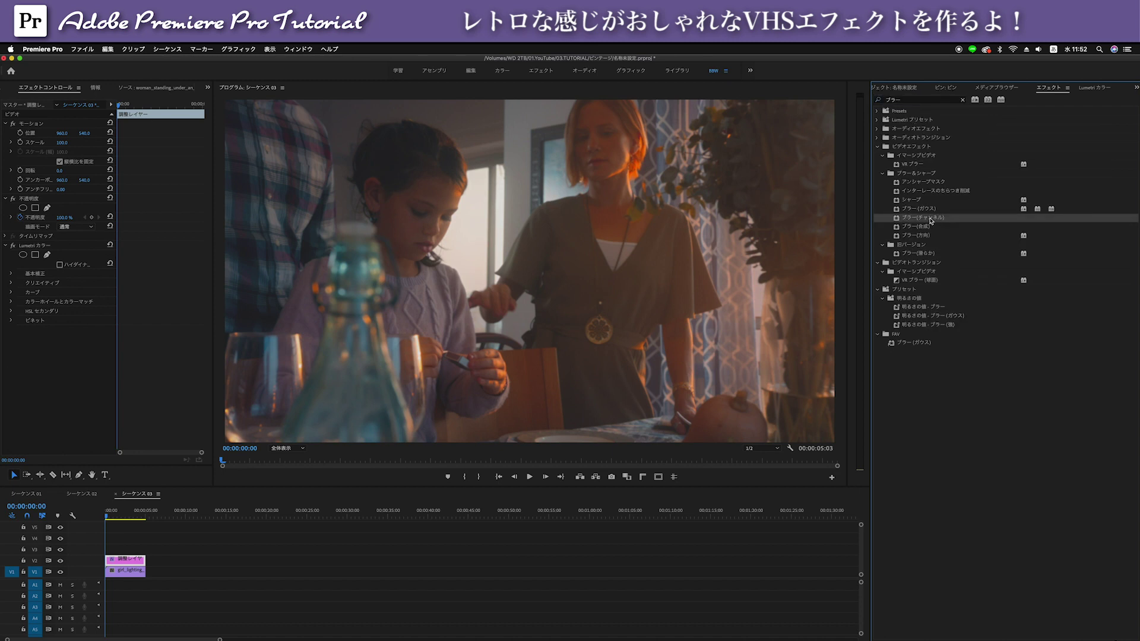
pyautogui.moveTo(930, 221); pyautogui.dragTo(123, 561)
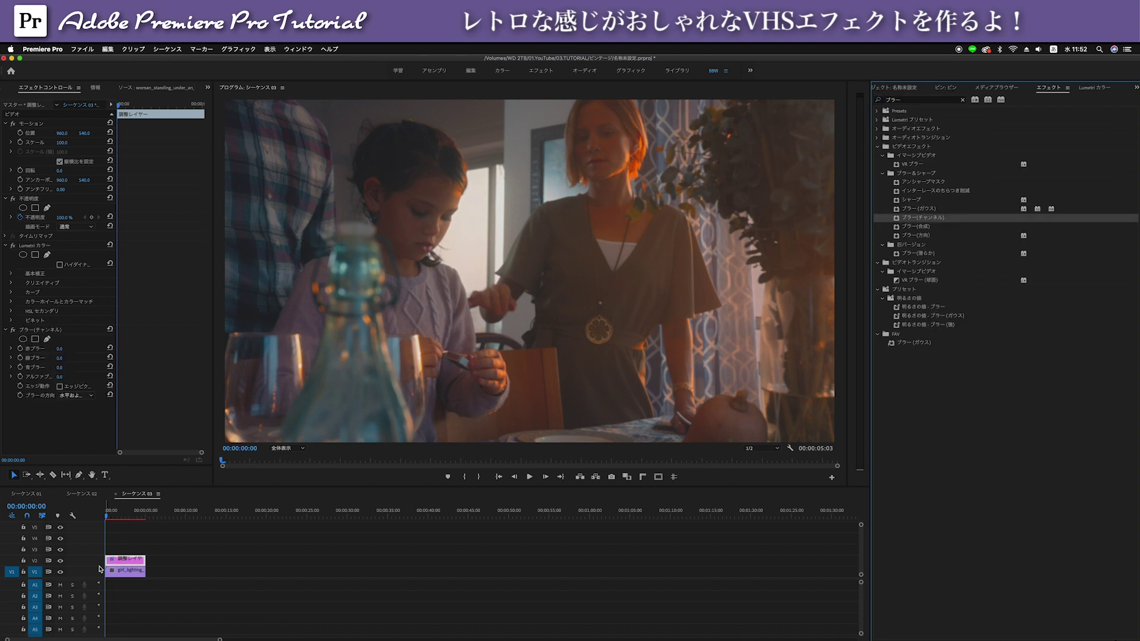
# Fit the timeline to the clips and resize panels so Effect Controls is wider
pyautogui.press('\\')
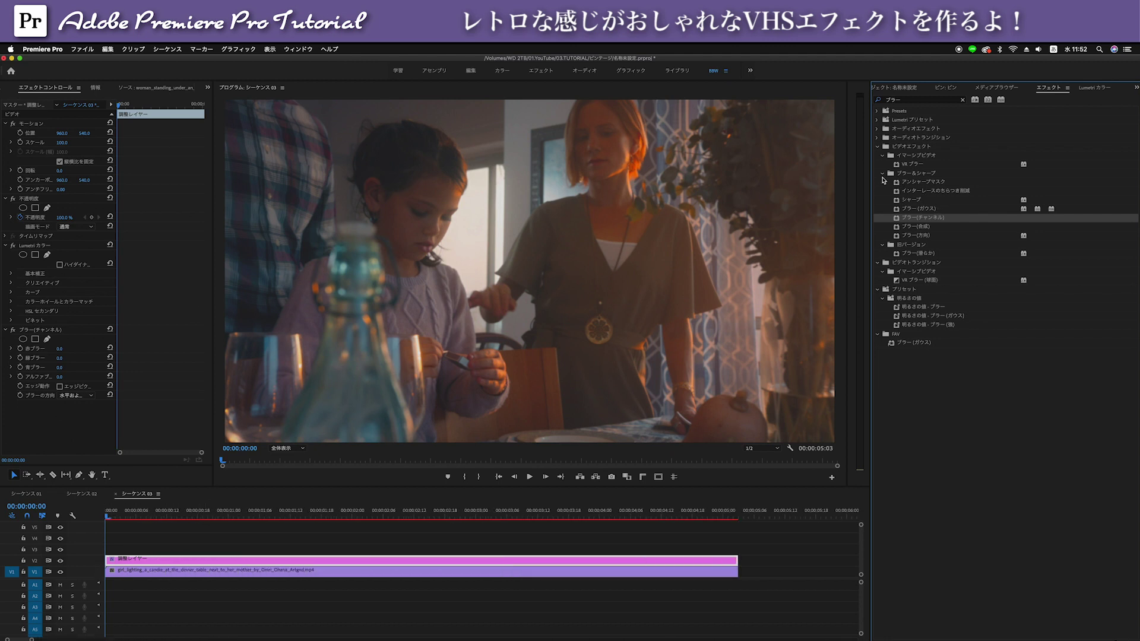
pyautogui.moveTo(870, 181); pyautogui.dragTo(949, 181)
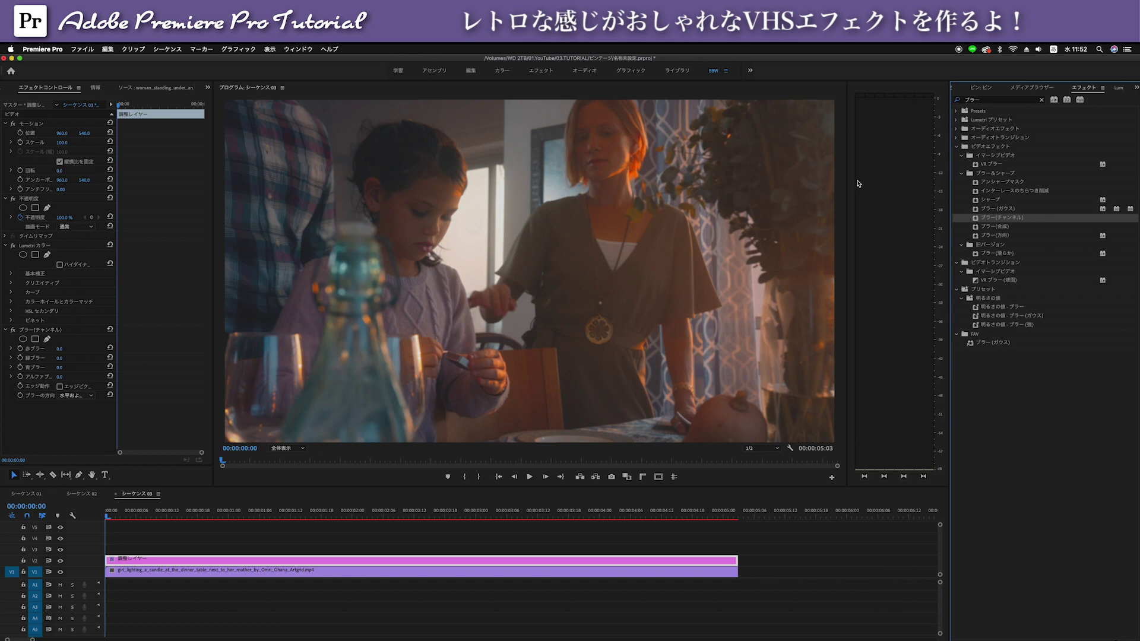
pyautogui.moveTo(849, 184); pyautogui.dragTo(930, 184)
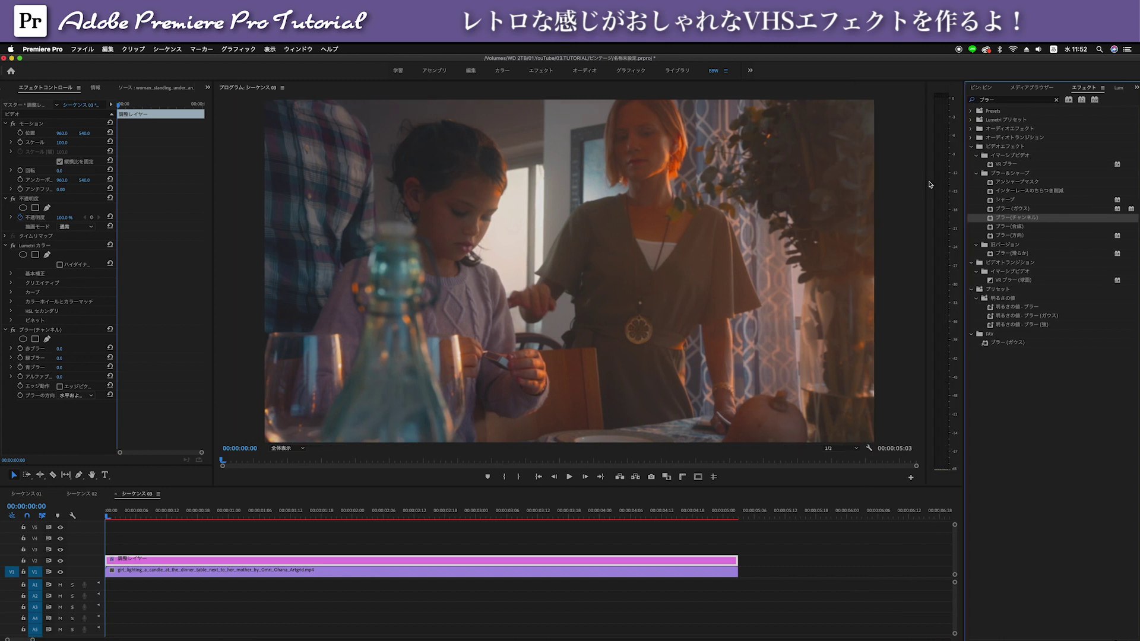
pyautogui.moveTo(212, 230); pyautogui.dragTo(303, 231)
pyautogui.moveTo(117, 230); pyautogui.dragTo(214, 230)
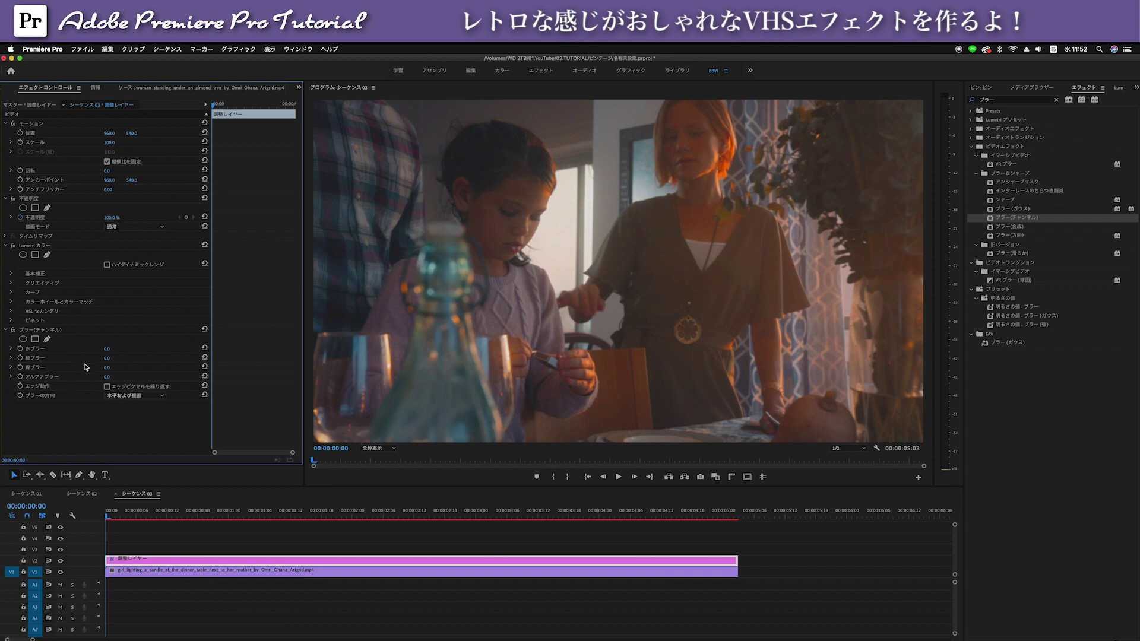
# Adjust the Channel Blur's red blurriness for colour fringing, toggling the effect to compare
pyautogui.moveTo(107, 348)
pyautogui.mouseDown()
pyautogui.moveTo(154, 348)
pyautogui.moveTo(92, 349)
pyautogui.mouseUp()
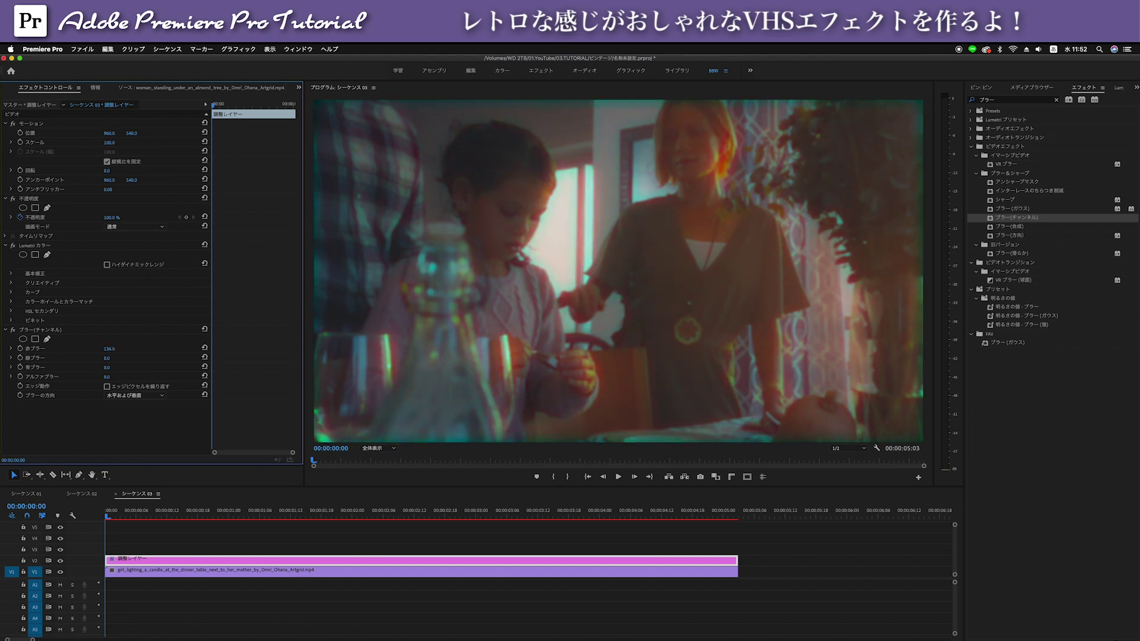
pyautogui.moveTo(110, 348); pyautogui.dragTo(101, 349)
pyautogui.click(14, 331)
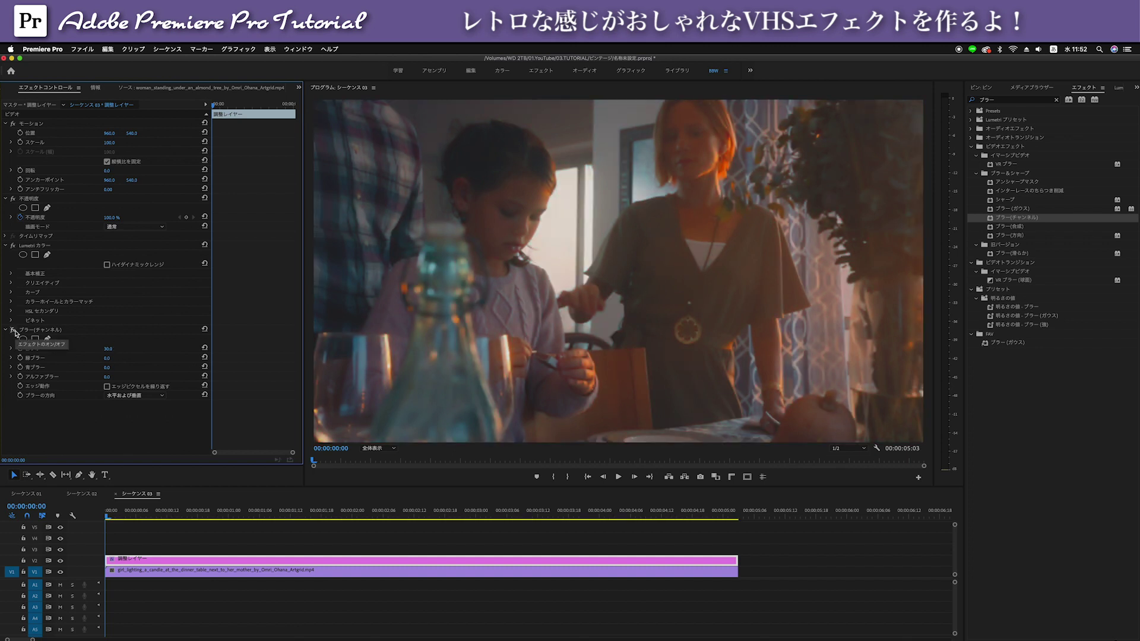
pyautogui.click(14, 330)
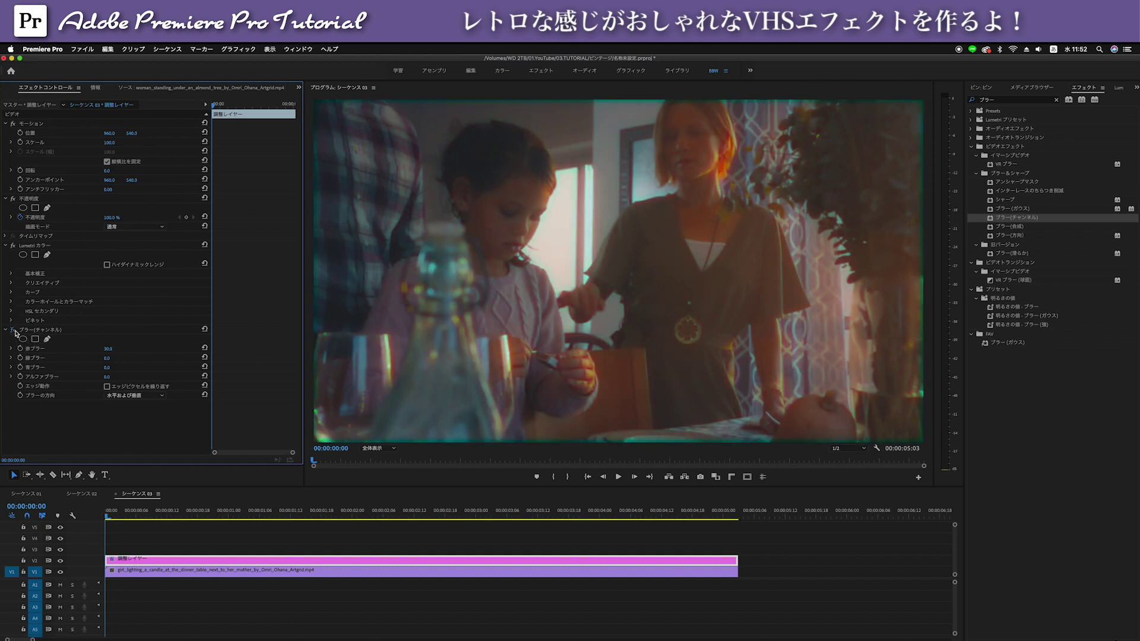
# Set the blur direction (ブラーの方向) to 垂直 (Vertical) and compare with and without it
pyautogui.click(141, 397)
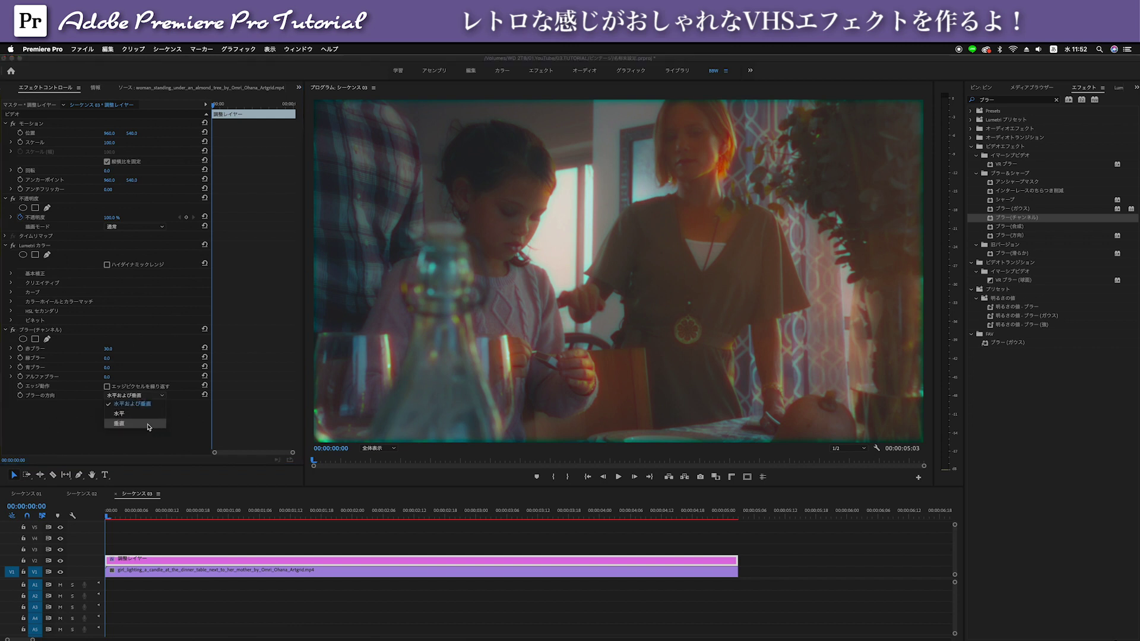
pyautogui.click(148, 424)
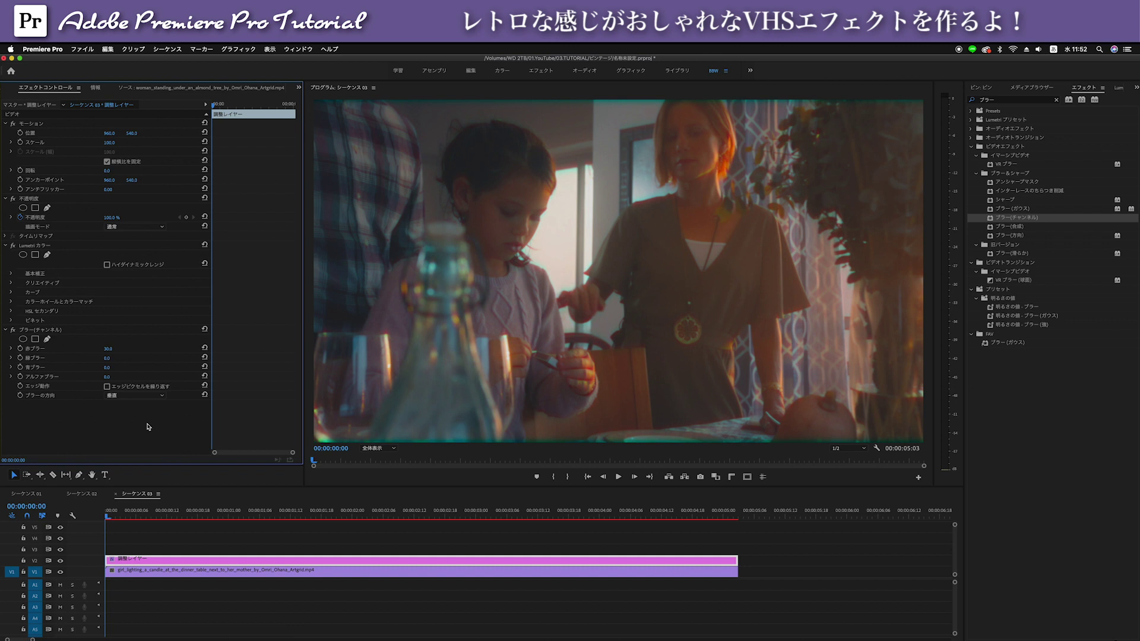
pyautogui.click(13, 331)
pyautogui.click(13, 331)
pyautogui.click(13, 330)
pyautogui.click(13, 330)
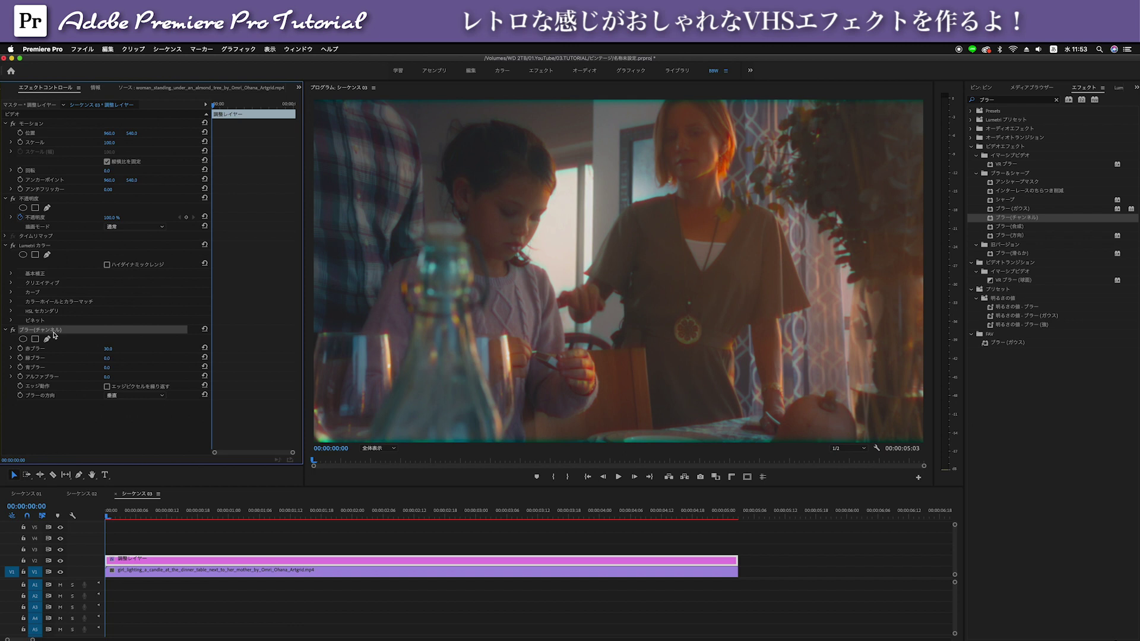
# Paste a second Channel Blur and set its Blue Blurriness to 30
pyautogui.click(76, 423)
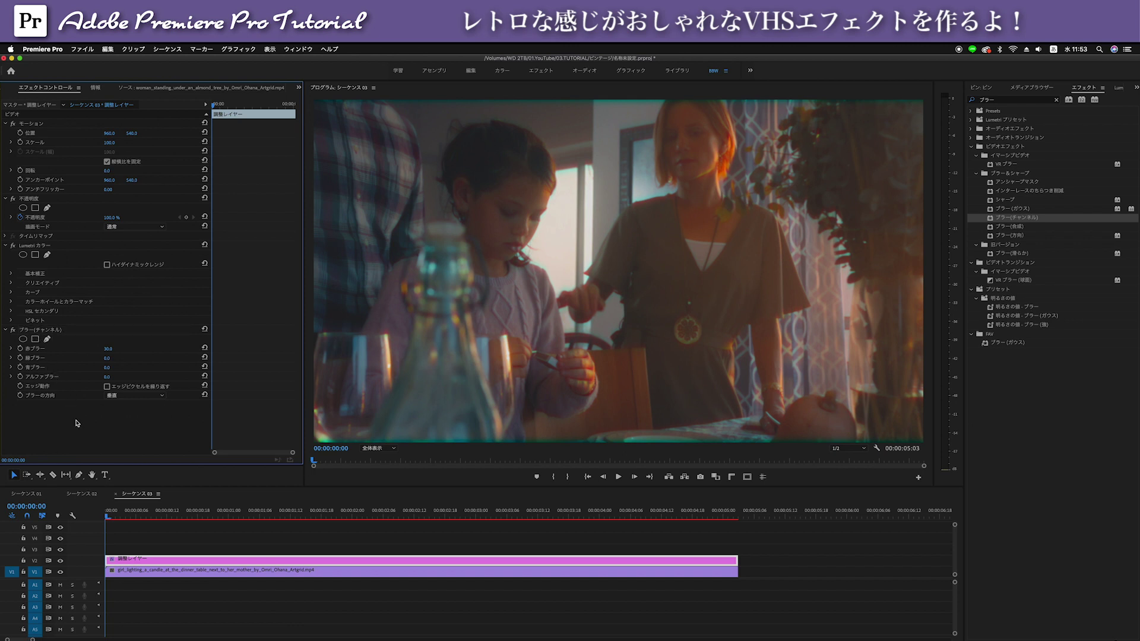
pyautogui.press('super+v')
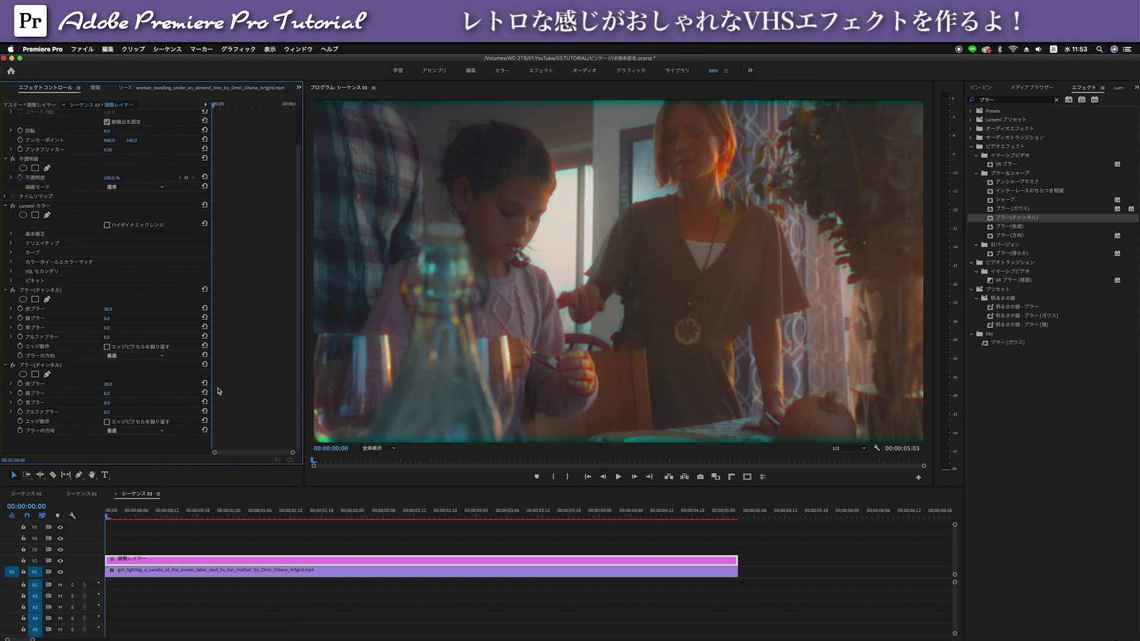
pyautogui.click(108, 403)
pyautogui.write('30')
pyautogui.press('Return')
# Set the second blur's direction to 水平 (Horizontal) after comparing it on and off
pyautogui.click(13, 366)
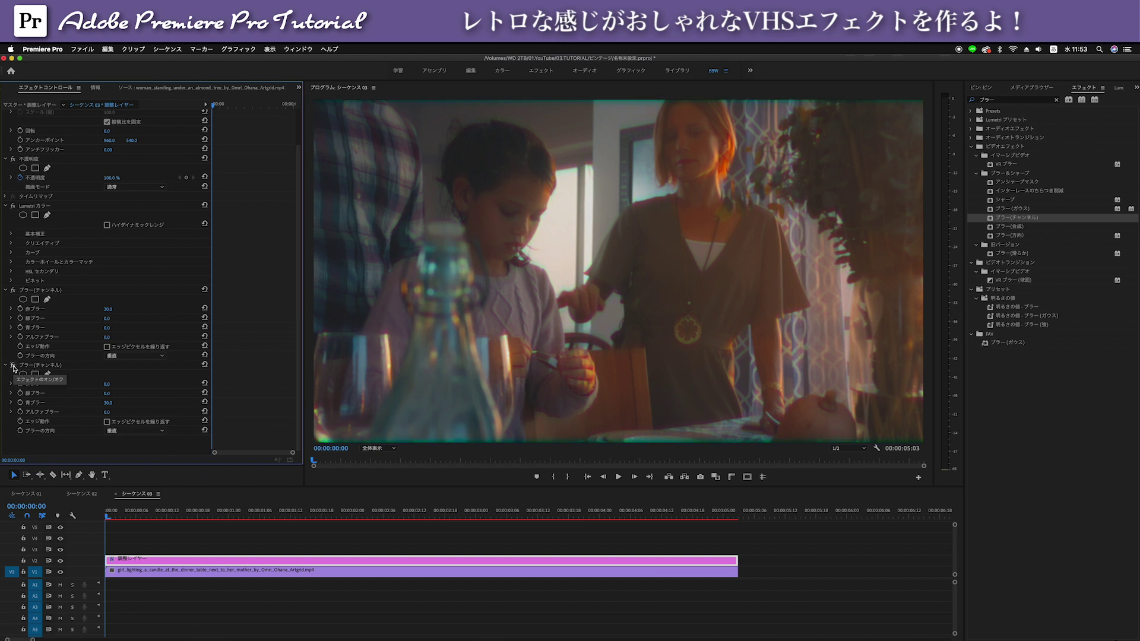
pyautogui.click(13, 366)
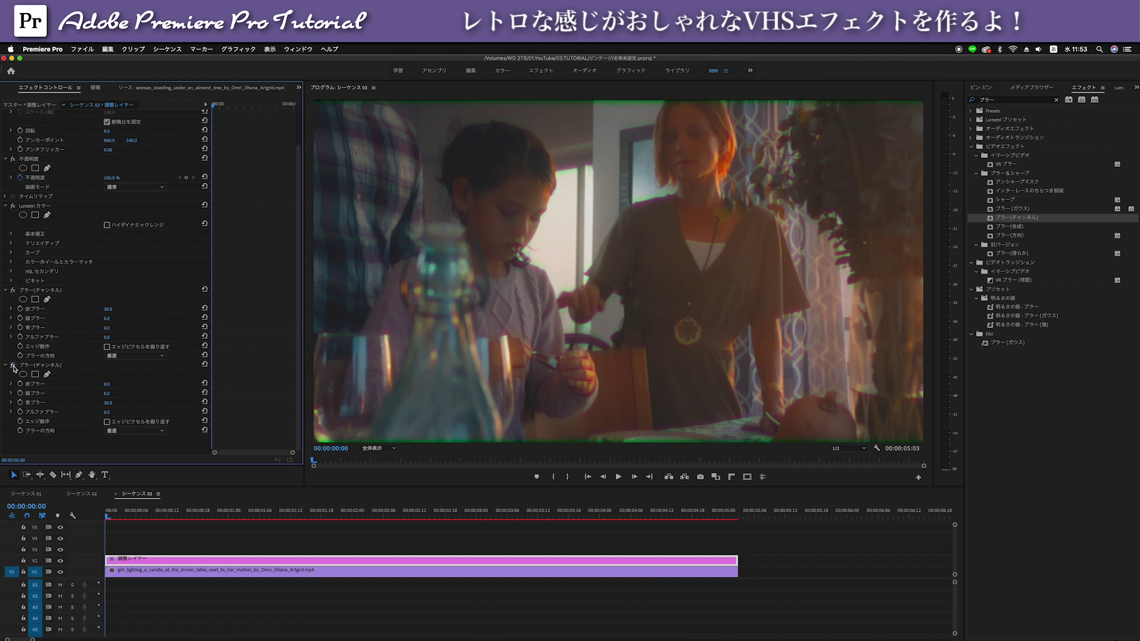
pyautogui.click(13, 367)
pyautogui.click(134, 430)
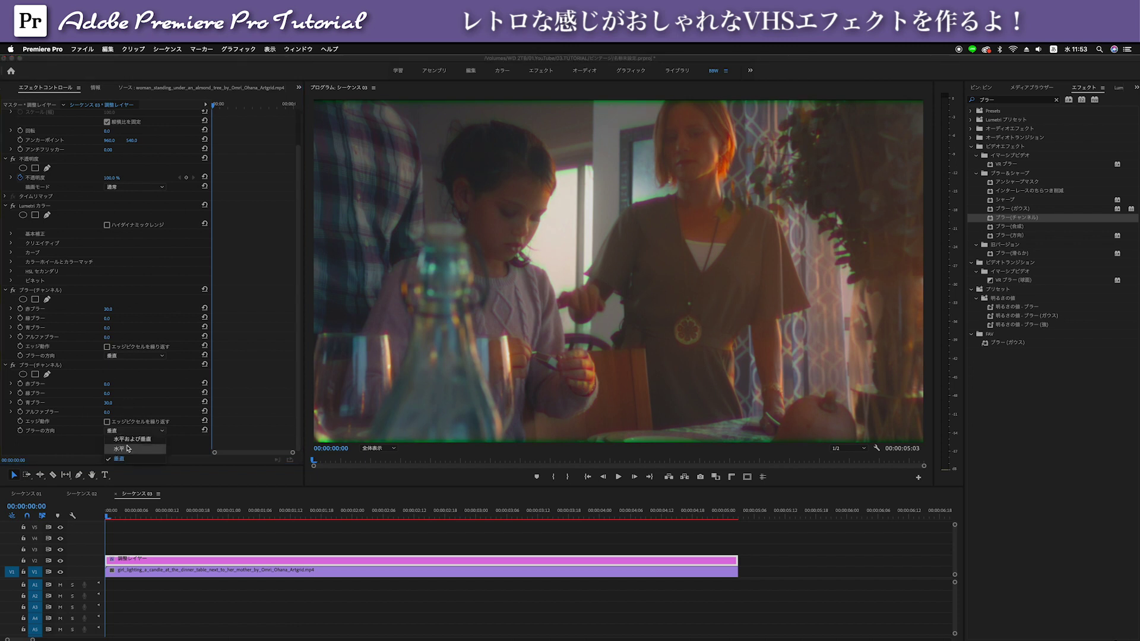
pyautogui.click(127, 449)
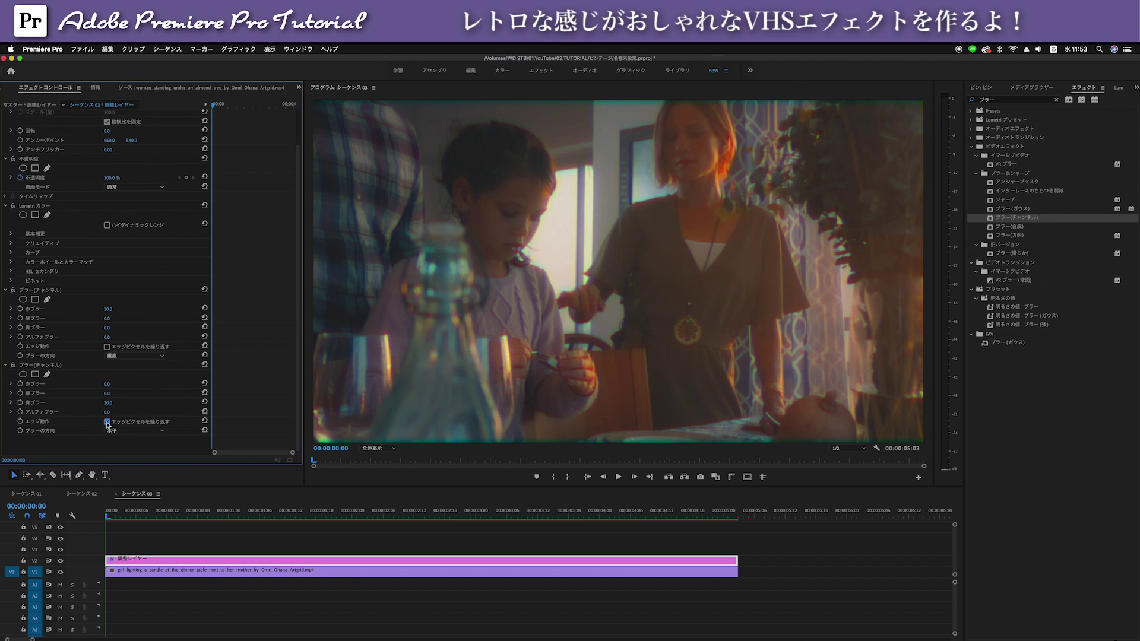
# Turn on Repeat Edge Pixels for both channel blurs
pyautogui.click(107, 346)
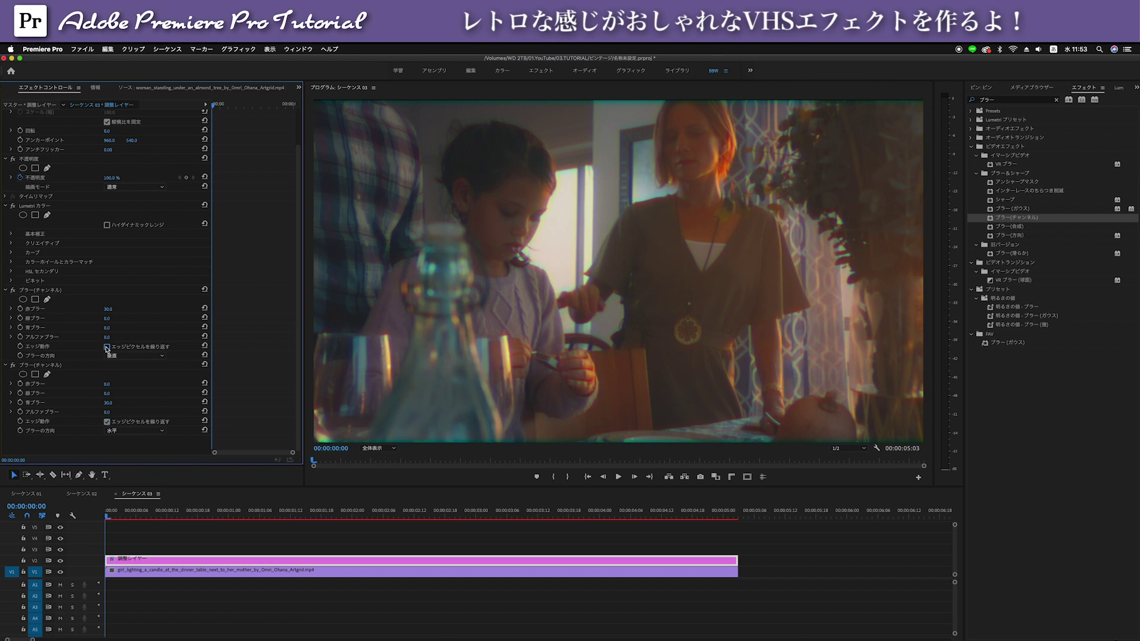
pyautogui.click(107, 422)
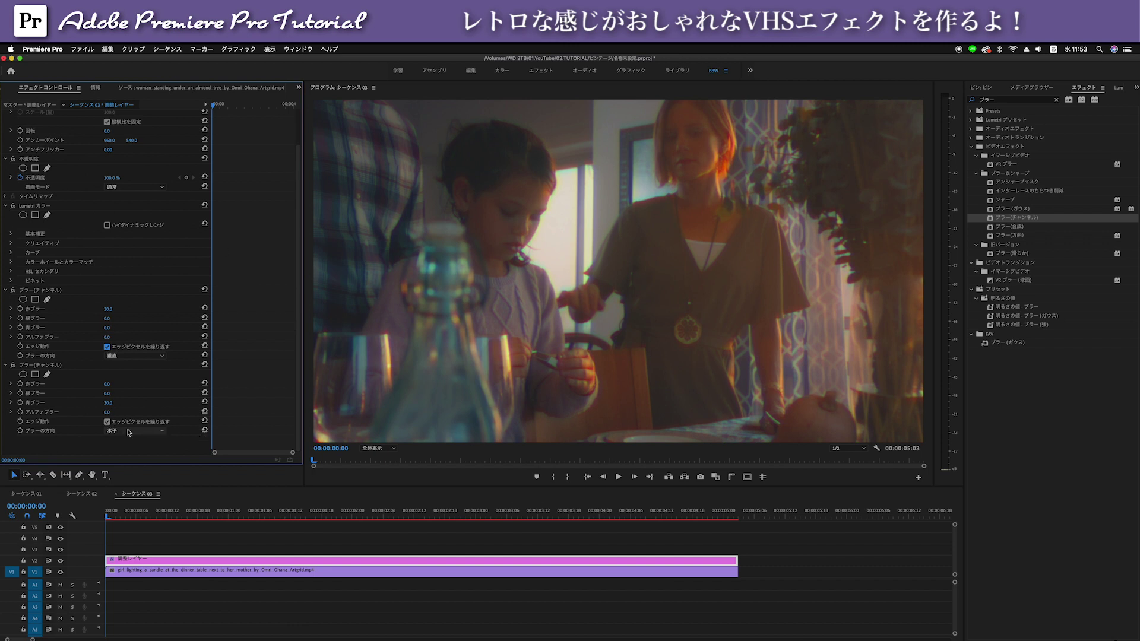
pyautogui.click(108, 422)
pyautogui.click(5, 205)
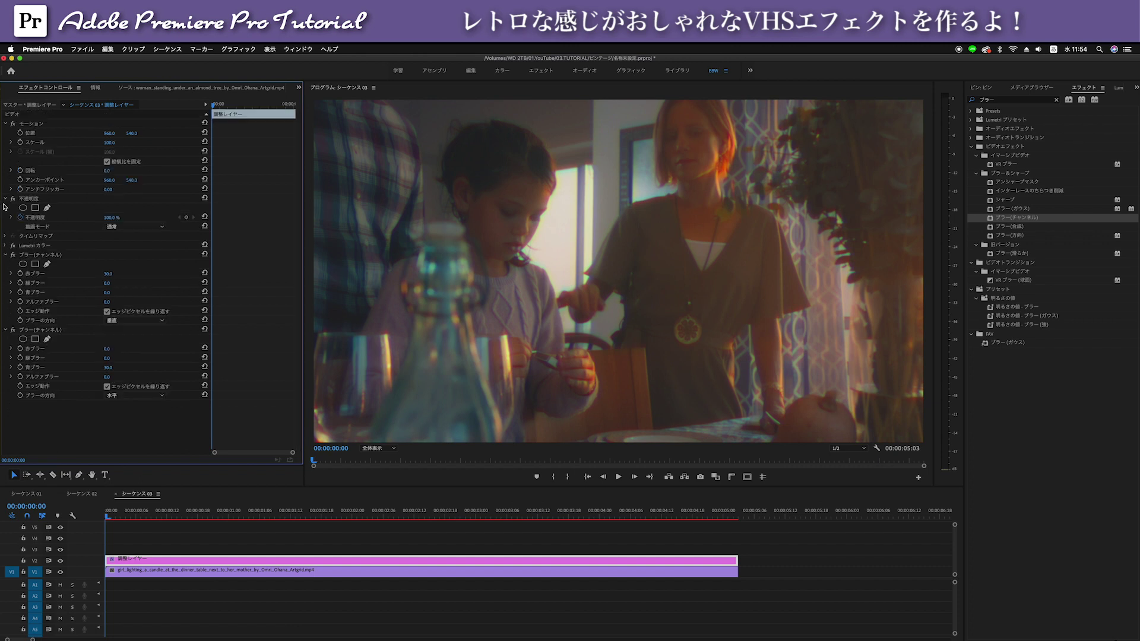
# Search ワープ and apply 波形ワープ (Wave Warp) to the adjustment layer
pyautogui.click(6, 256)
pyautogui.click(6, 265)
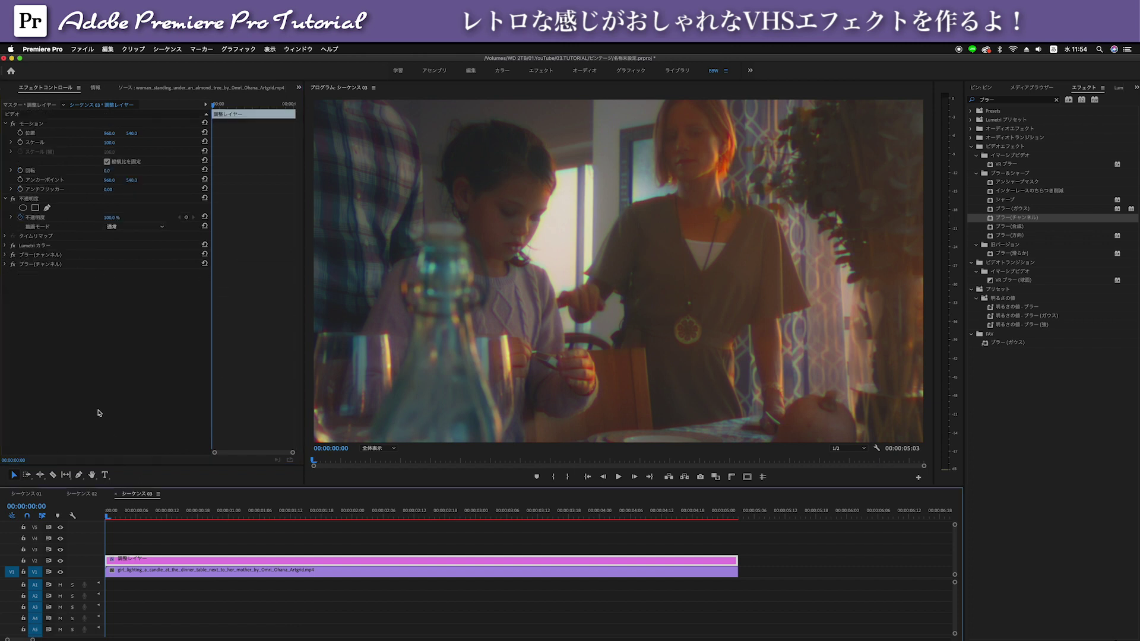
pyautogui.click(1056, 100)
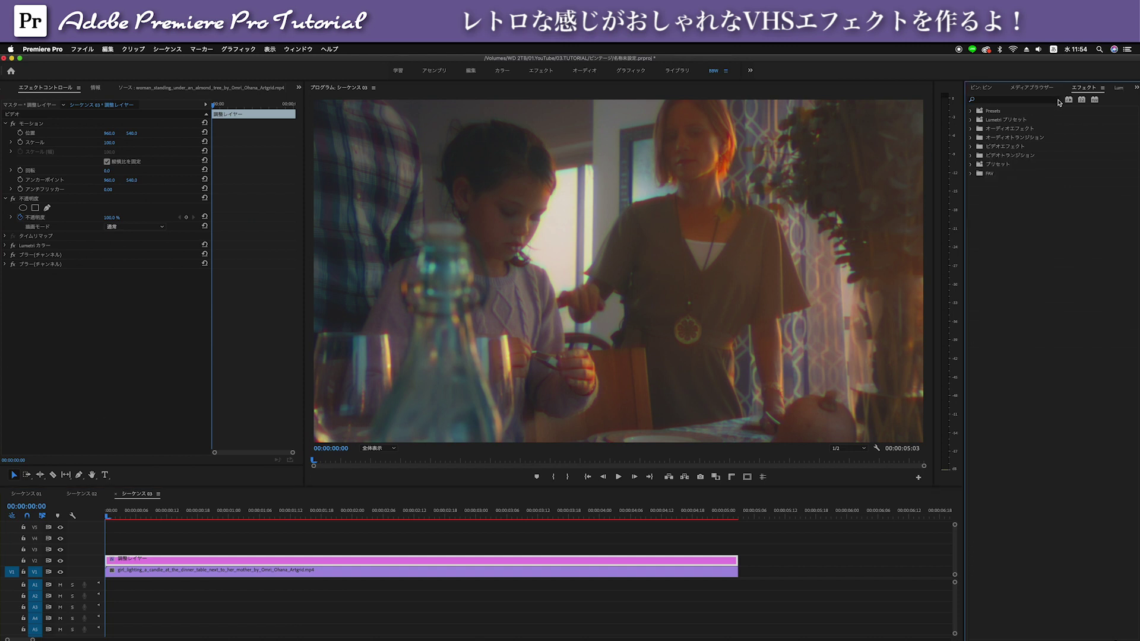
pyautogui.click(1042, 102)
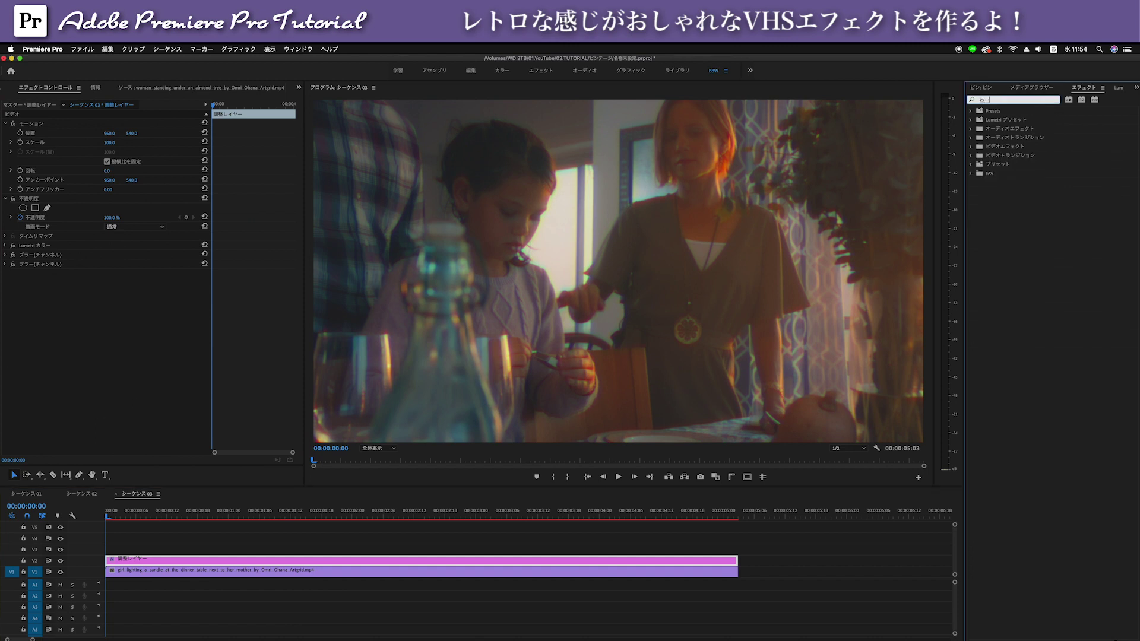
pyautogui.write('プ')
pyautogui.press('Return')
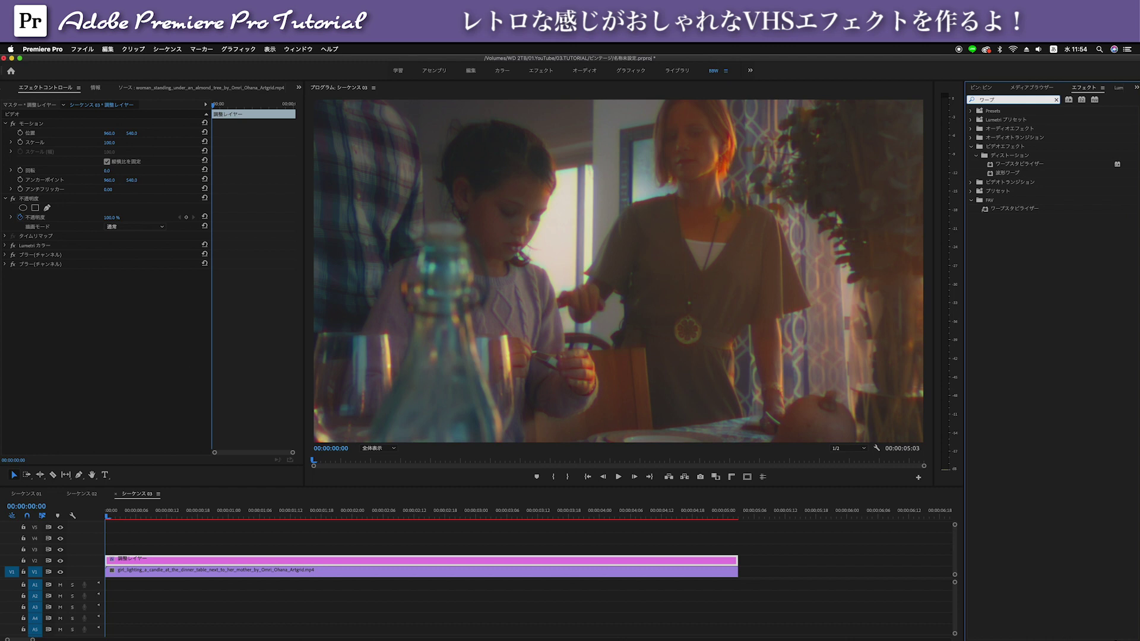
pyautogui.click(1021, 174)
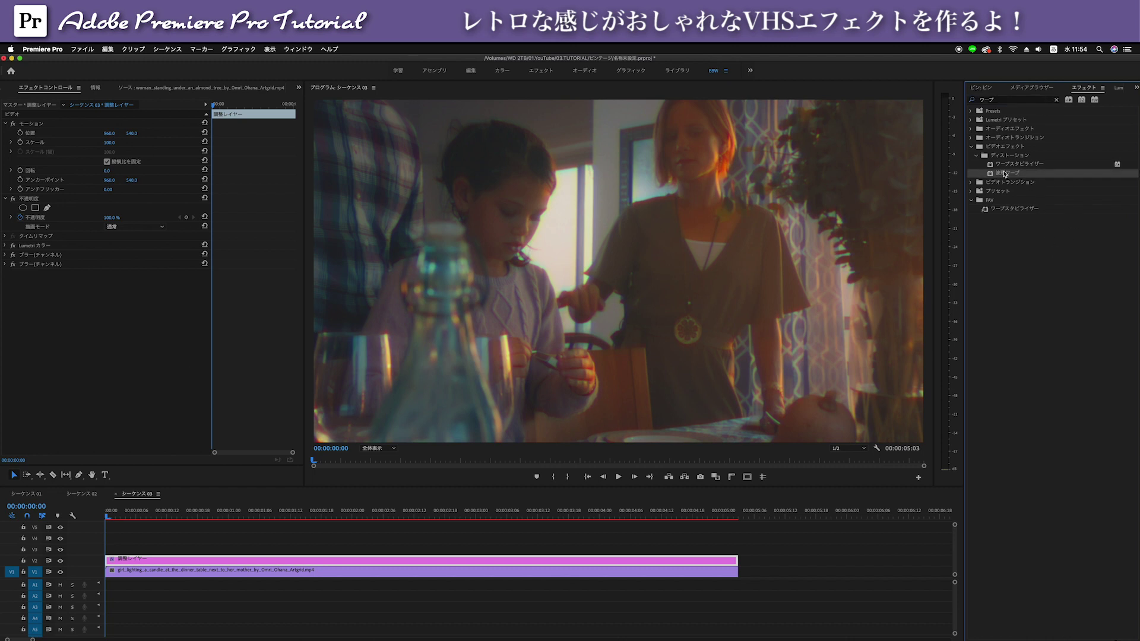
pyautogui.moveTo(1005, 174); pyautogui.dragTo(249, 561)
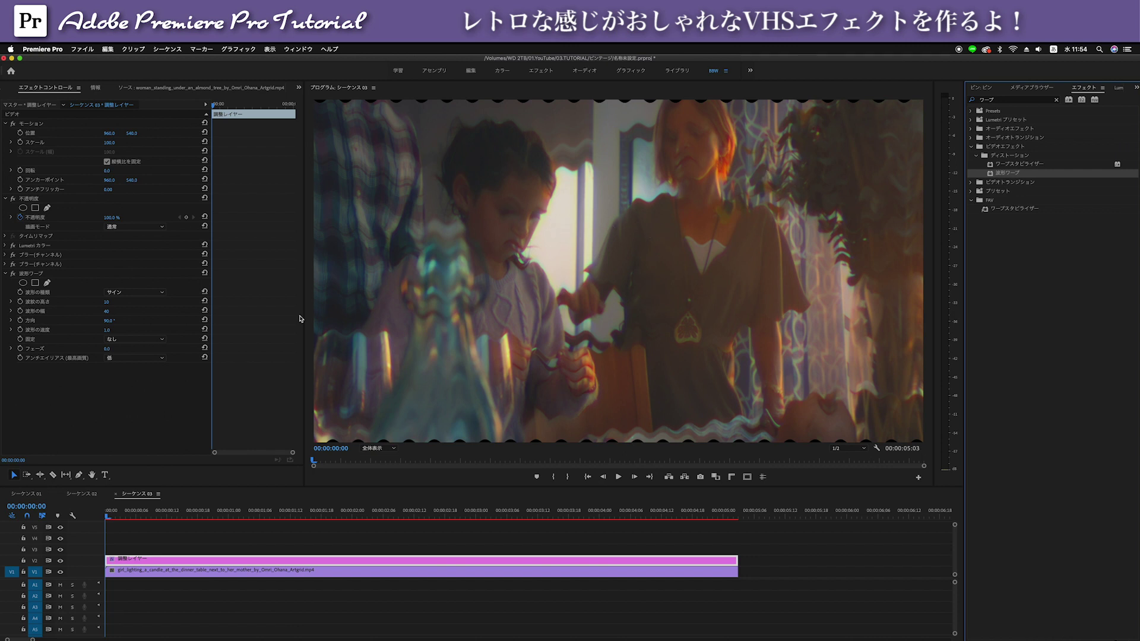
# Try a larger wave height, then reset wave height and width to their defaults
pyautogui.moveTo(107, 302)
pyautogui.mouseDown()
pyautogui.moveTo(173, 301)
pyautogui.moveTo(71, 302)
pyautogui.moveTo(154, 311)
pyautogui.mouseUp()
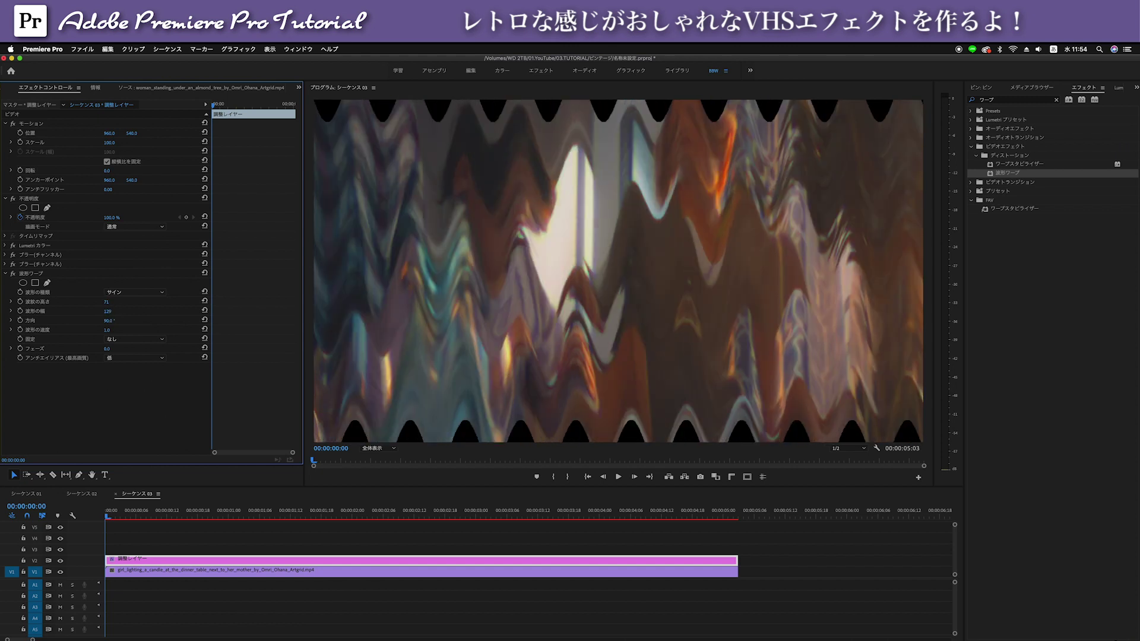
pyautogui.click(204, 310)
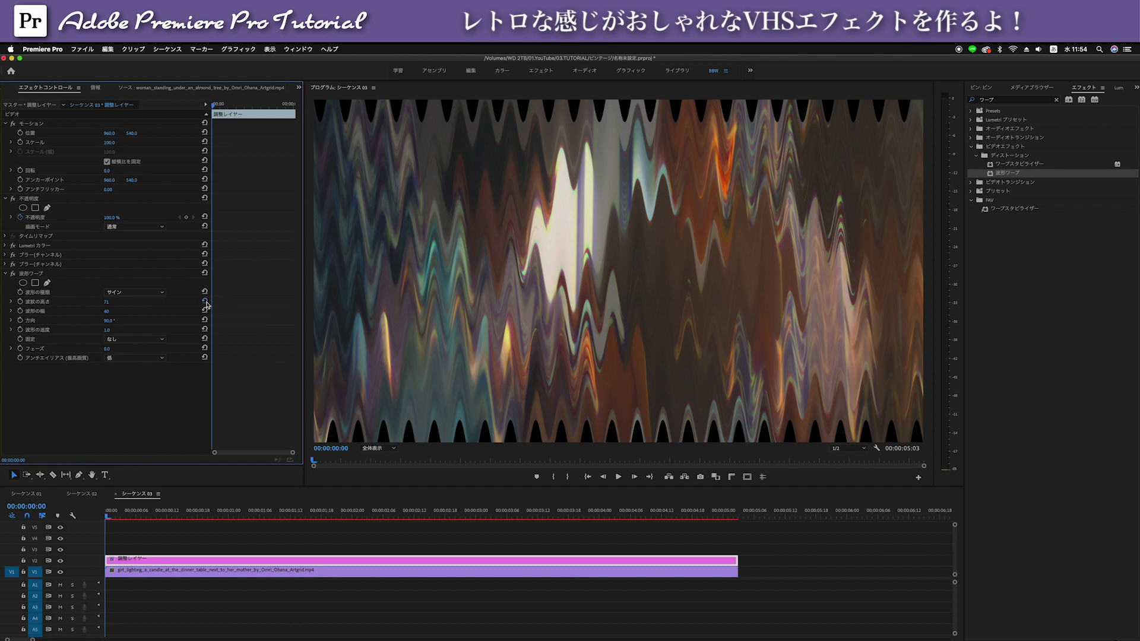
pyautogui.click(204, 302)
# Change Wave Warp's wave type to 矩形 (Square) and raise the wave width to about 1660
pyautogui.click(161, 292)
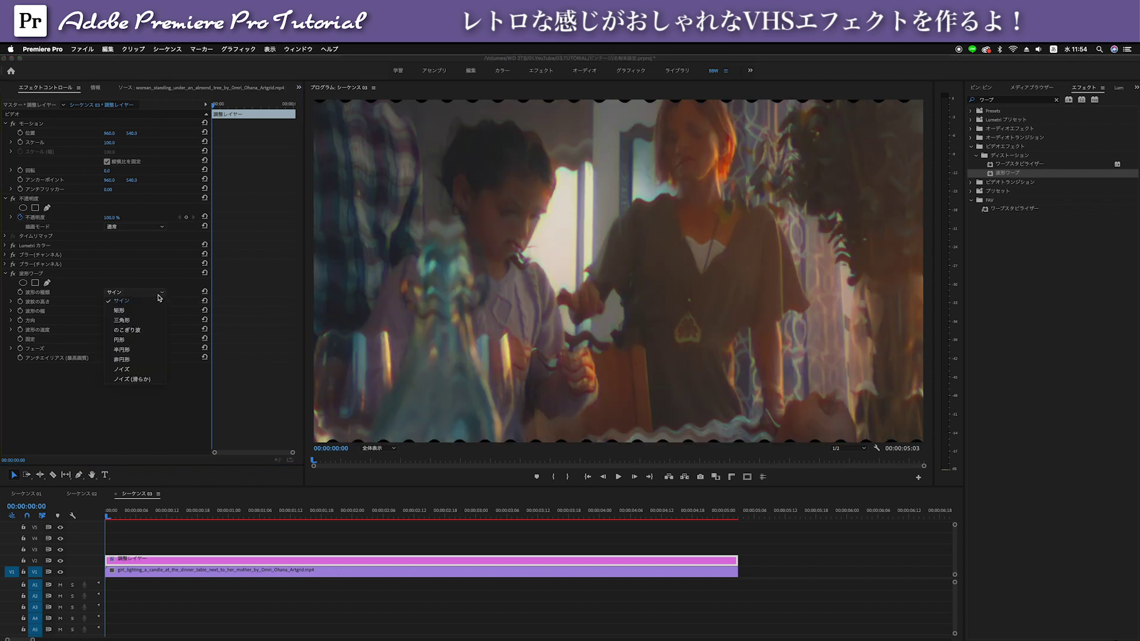
pyautogui.click(151, 314)
pyautogui.click(149, 494)
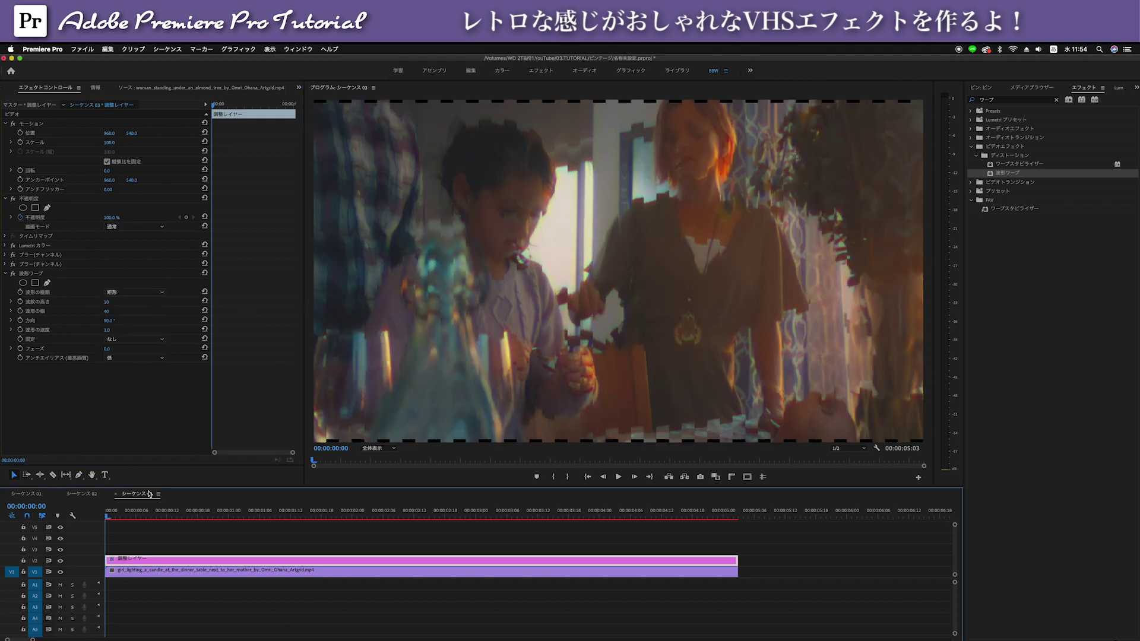
pyautogui.click(79, 432)
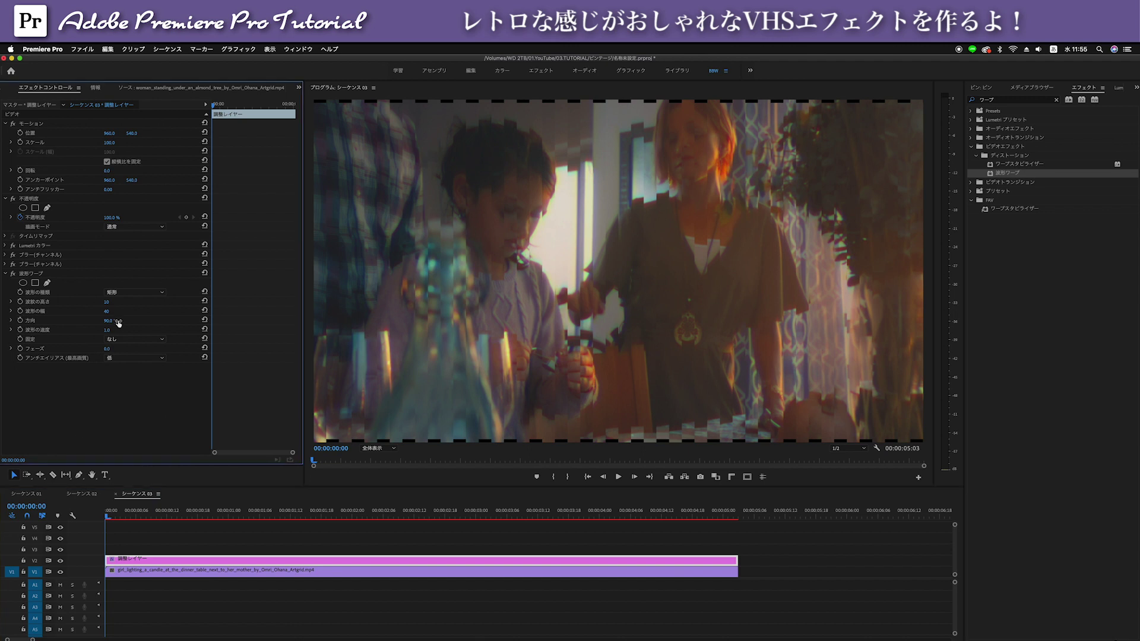
pyautogui.moveTo(106, 312); pyautogui.dragTo(307, 311)
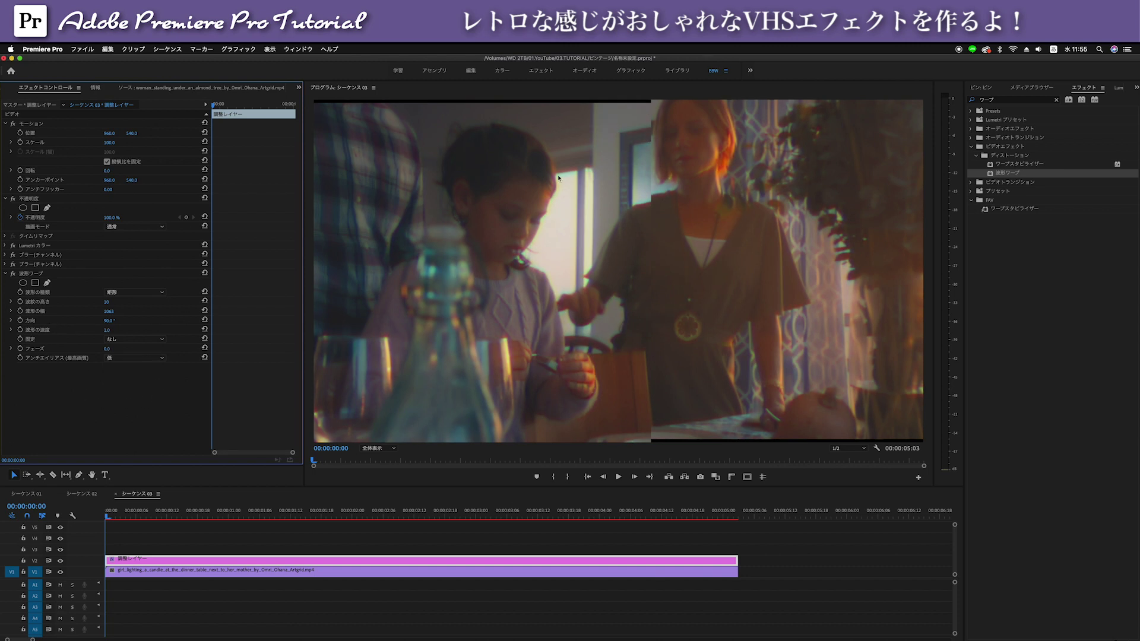
# Set the Wave Warp direction to 0° and preview the sequence
pyautogui.click(109, 321)
pyautogui.write('0')
pyautogui.press('Return')
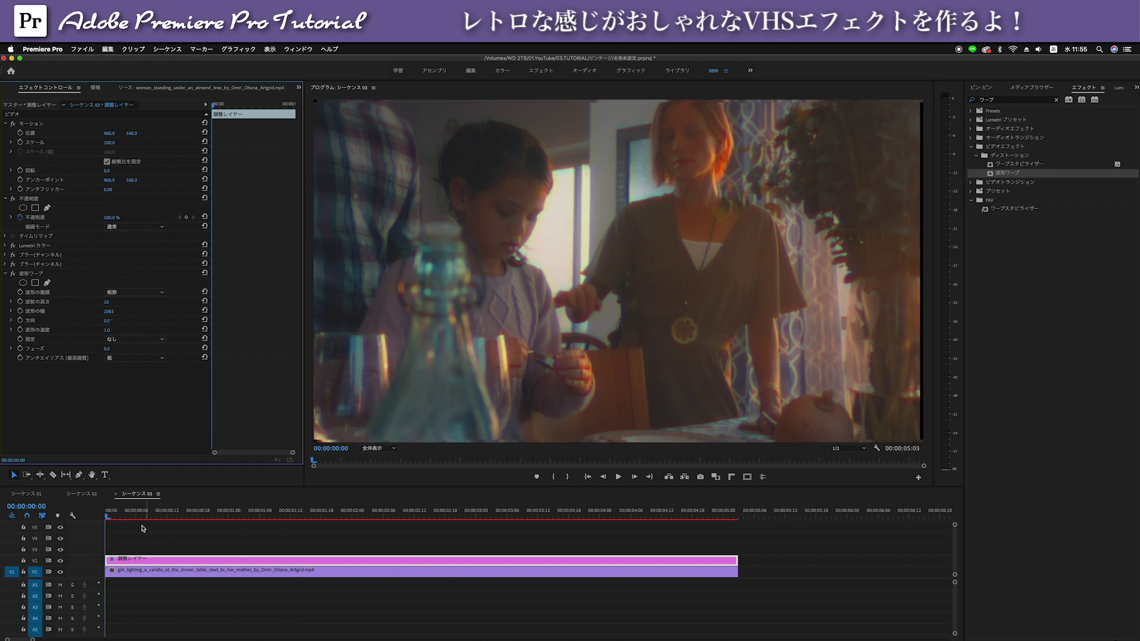
pyautogui.moveTo(130, 516); pyautogui.dragTo(136, 516)
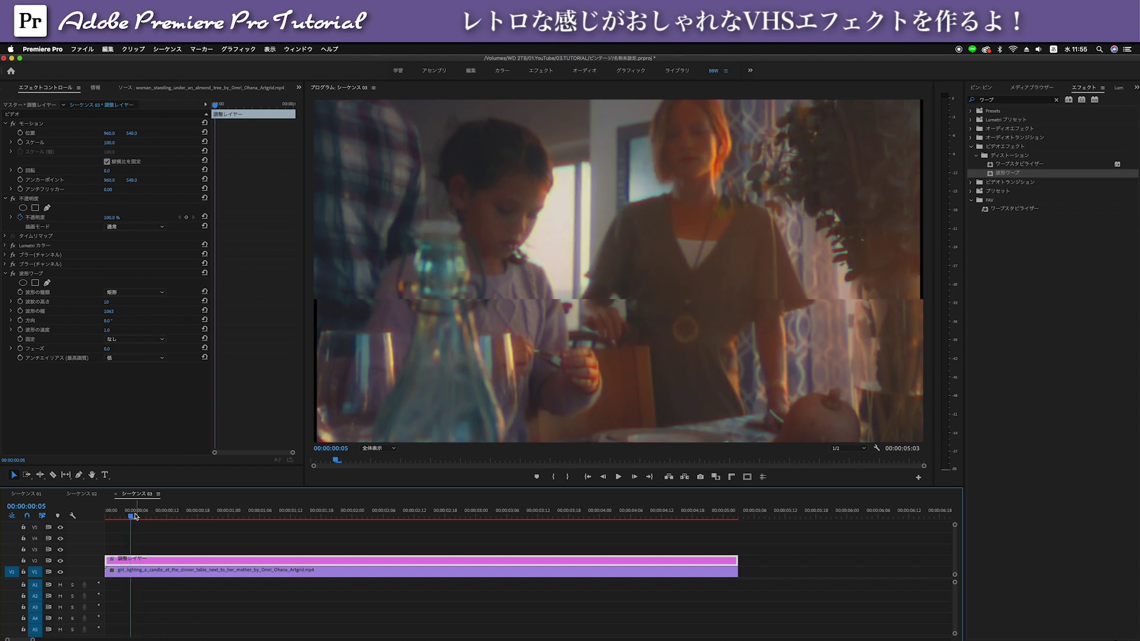
pyautogui.press('space')
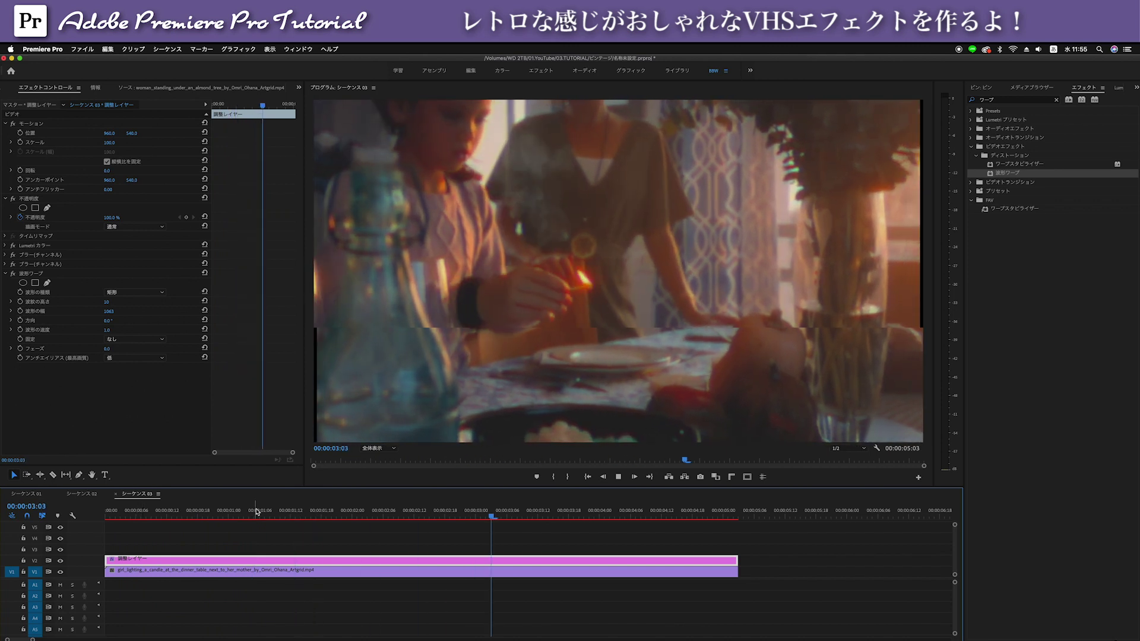
pyautogui.moveTo(257, 514); pyautogui.dragTo(146, 515)
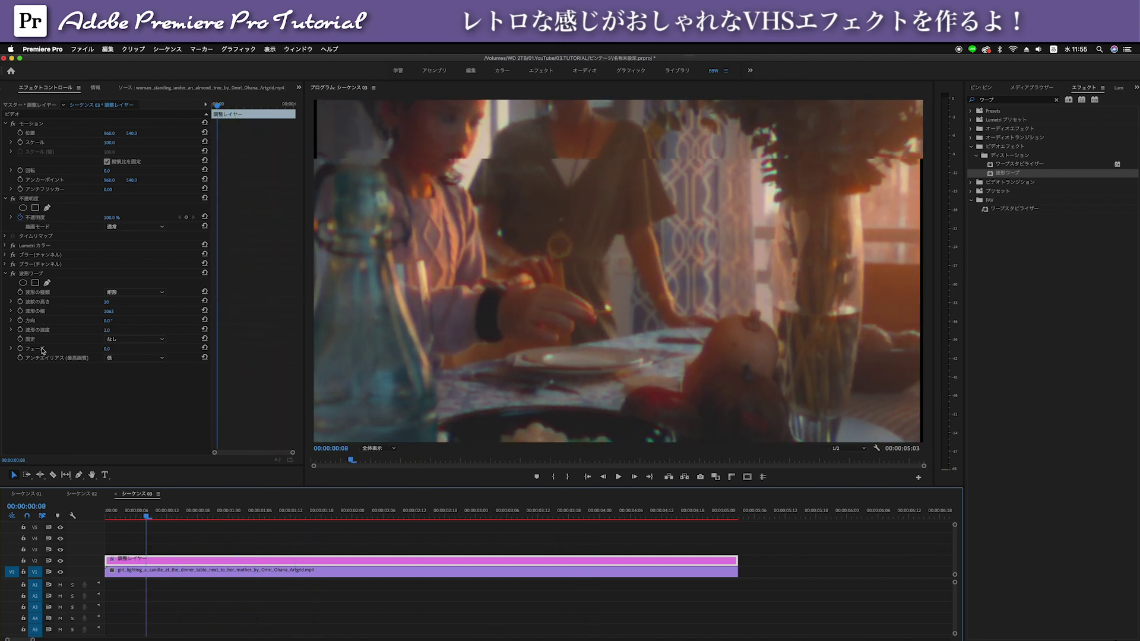
# Set the wave speed to 0.1 and play back to preview
pyautogui.click(107, 331)
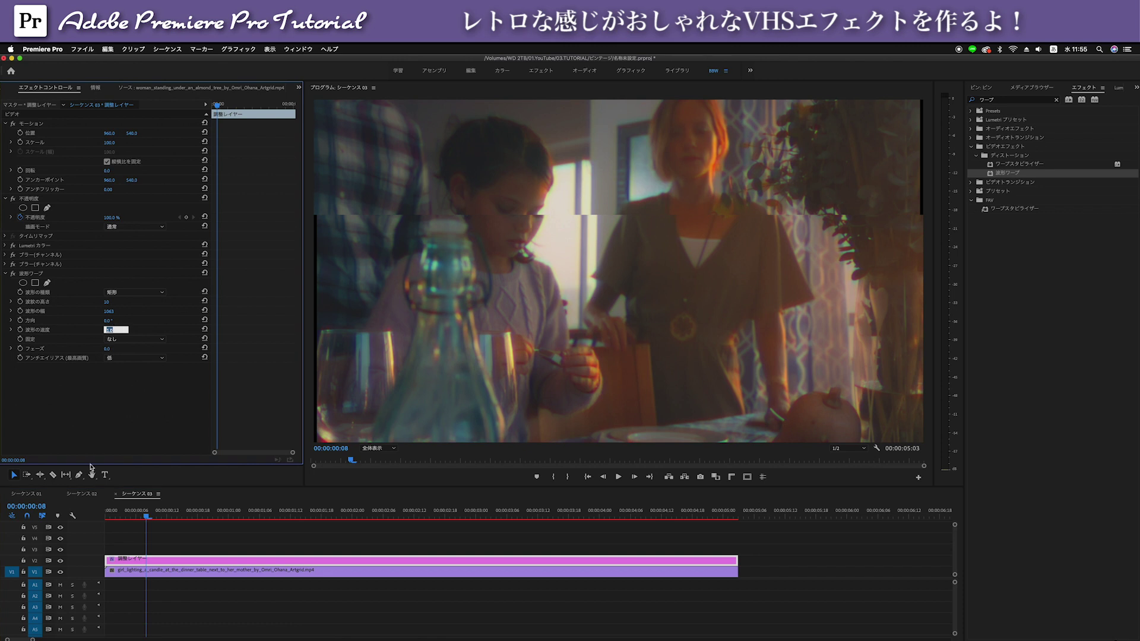
pyautogui.write('0.1')
pyautogui.press('Return')
pyautogui.press('space')
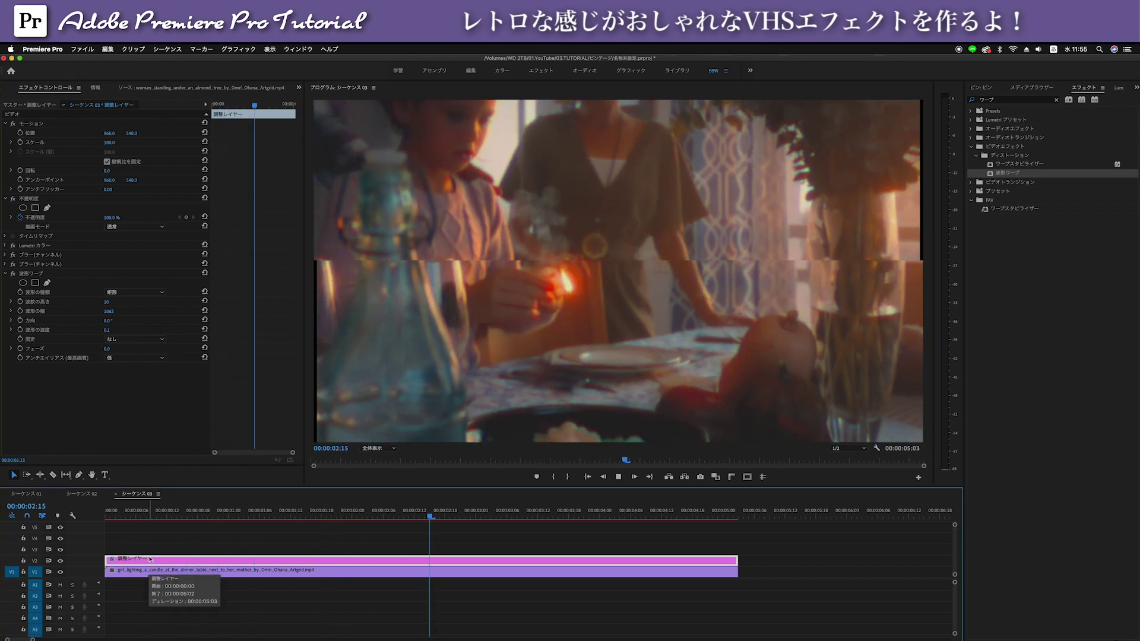
# Try a wave speed of 0.2 in playback, then revert it to 0.1
pyautogui.click(106, 330)
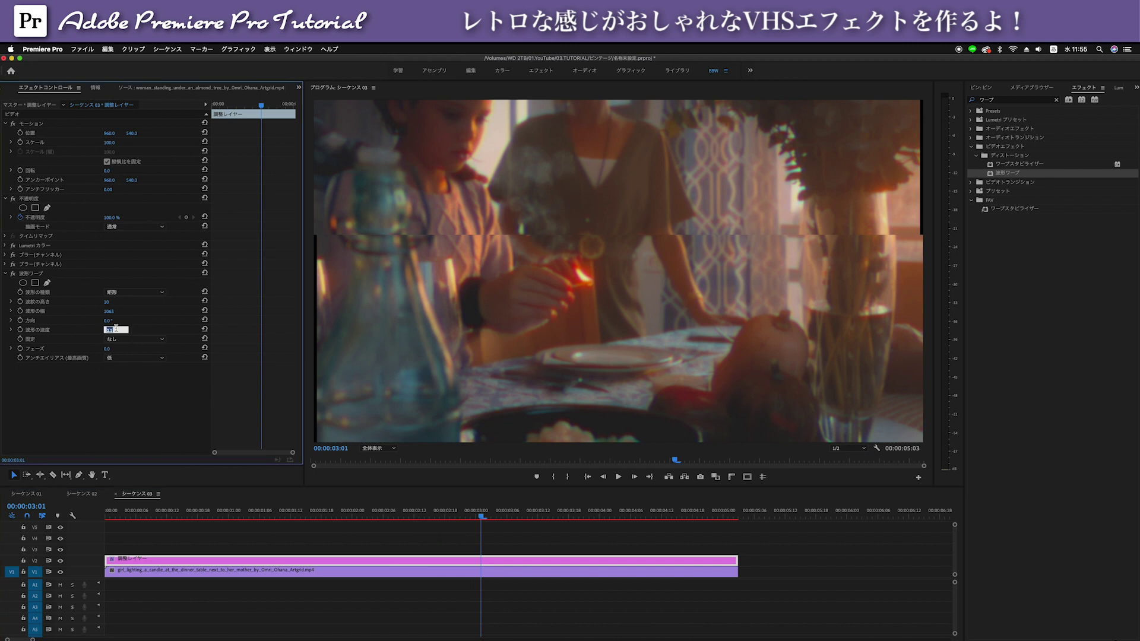
pyautogui.write('0.2')
pyautogui.press('Return')
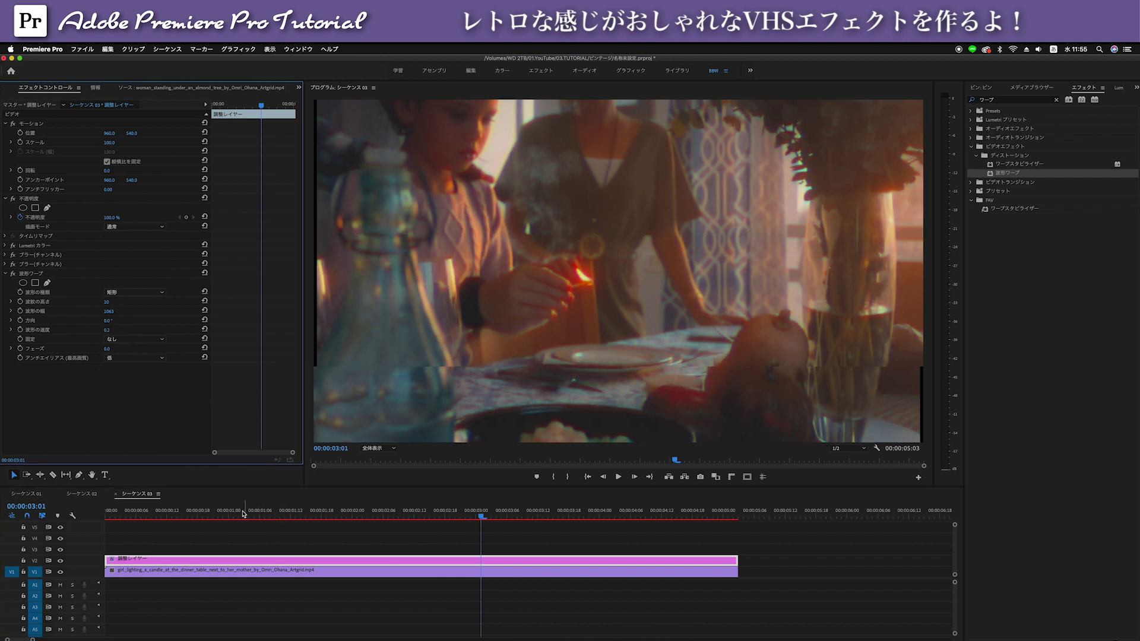
pyautogui.click(115, 517)
pyautogui.press('space')
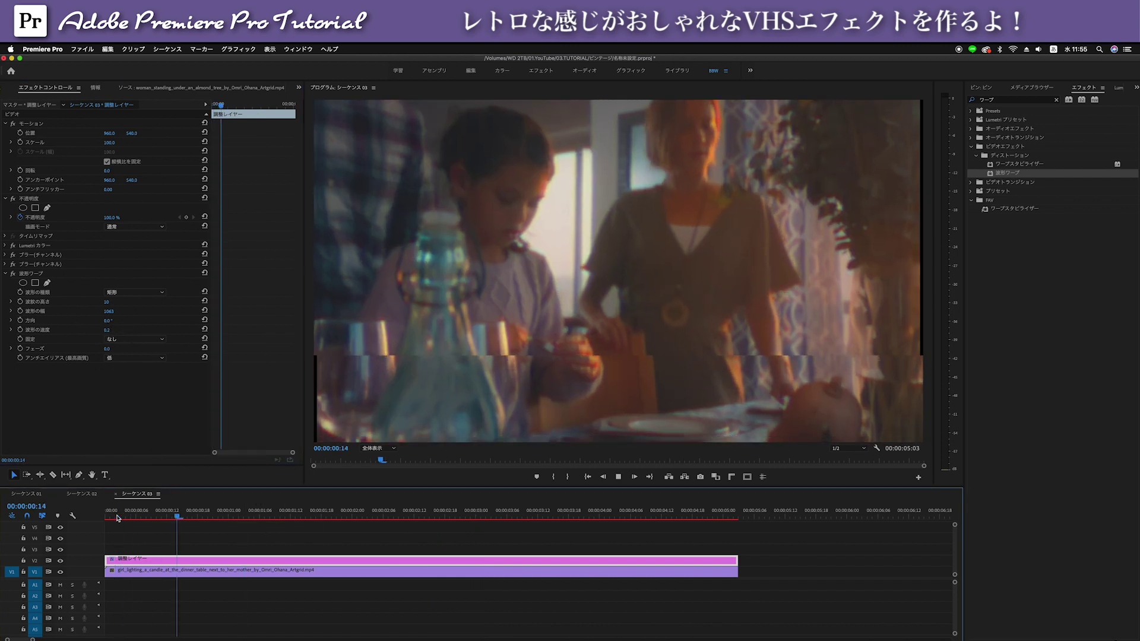
pyautogui.press('space')
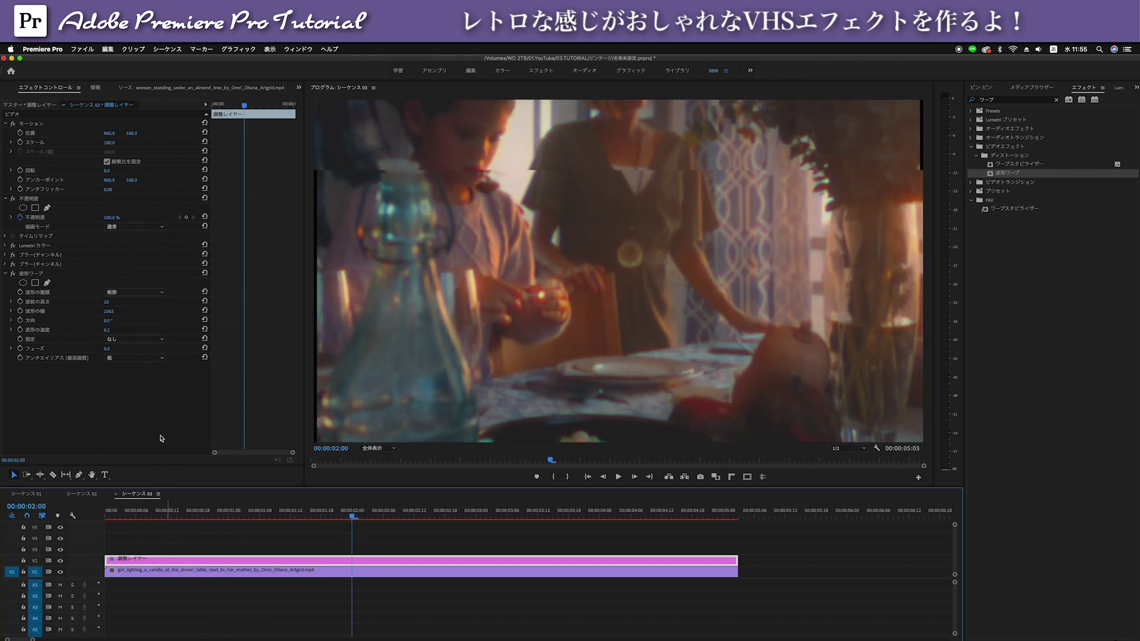
pyautogui.click(115, 327)
pyautogui.click(116, 328)
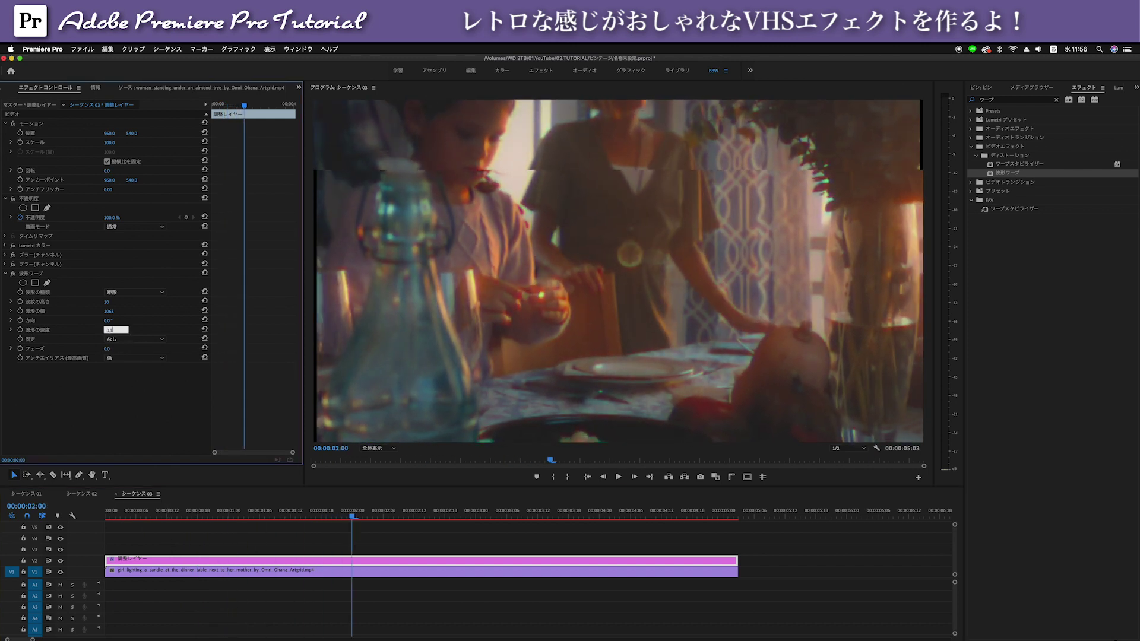
pyautogui.press('Return')
# Set the warp's Pinning to All Edges and play the sequence to preview
pyautogui.moveTo(207, 515); pyautogui.dragTo(317, 514)
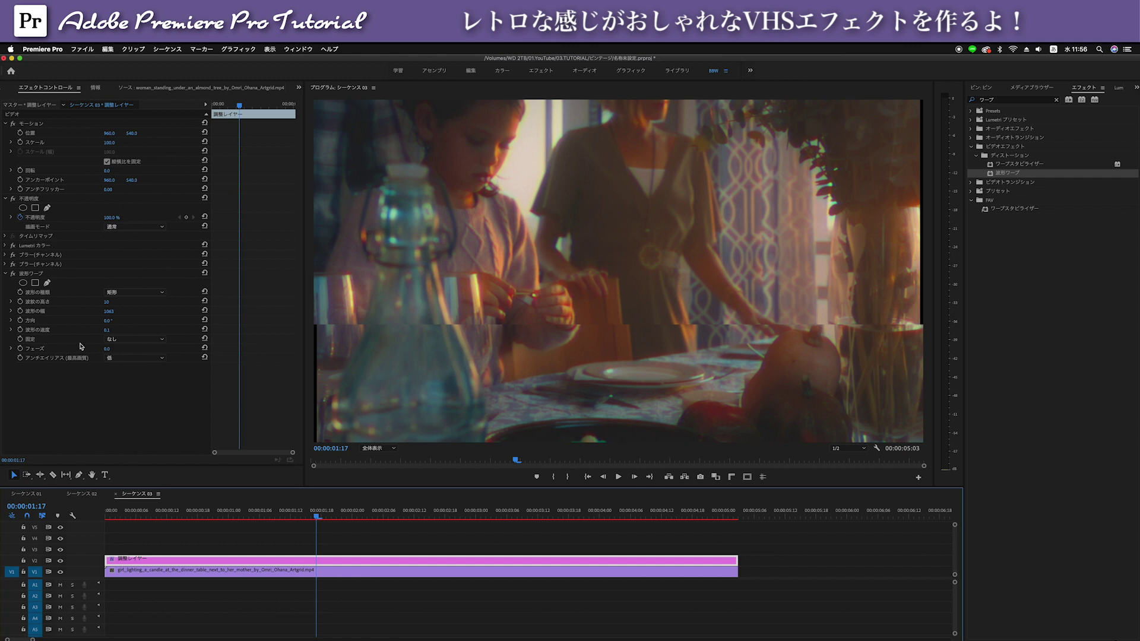
pyautogui.click(41, 349)
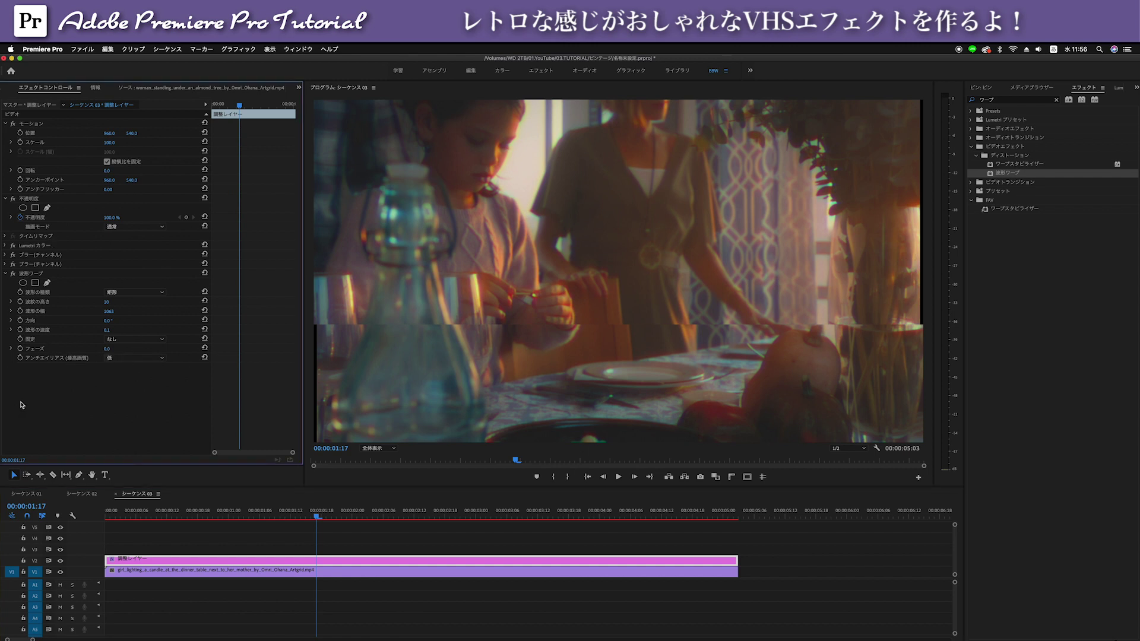
pyautogui.click(116, 341)
pyautogui.click(134, 360)
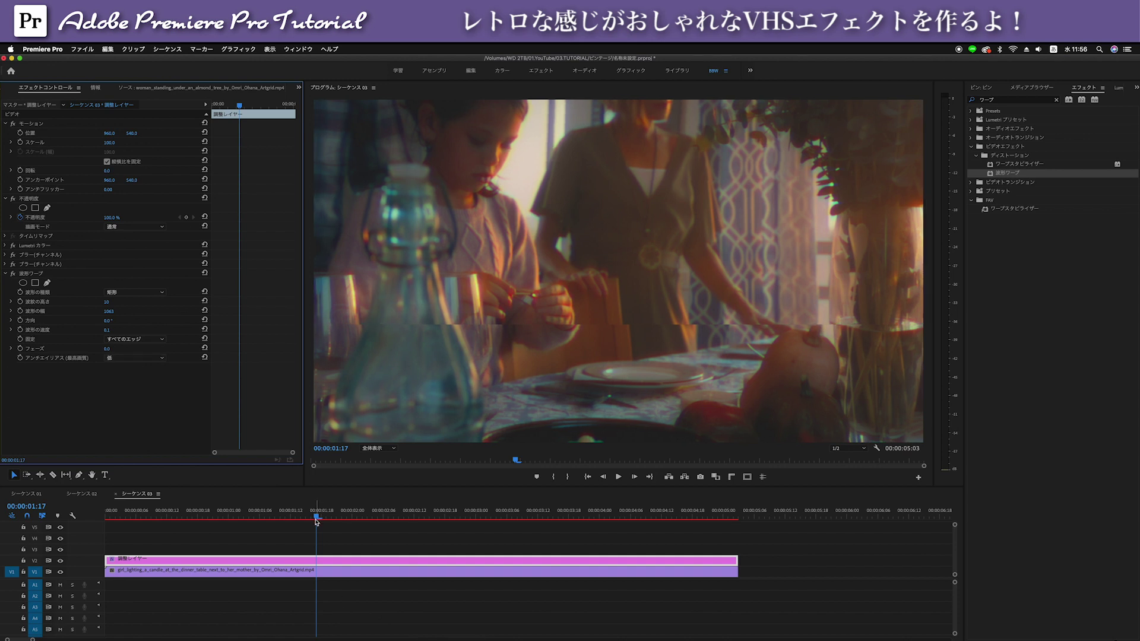
pyautogui.click(383, 622)
pyautogui.press('space')
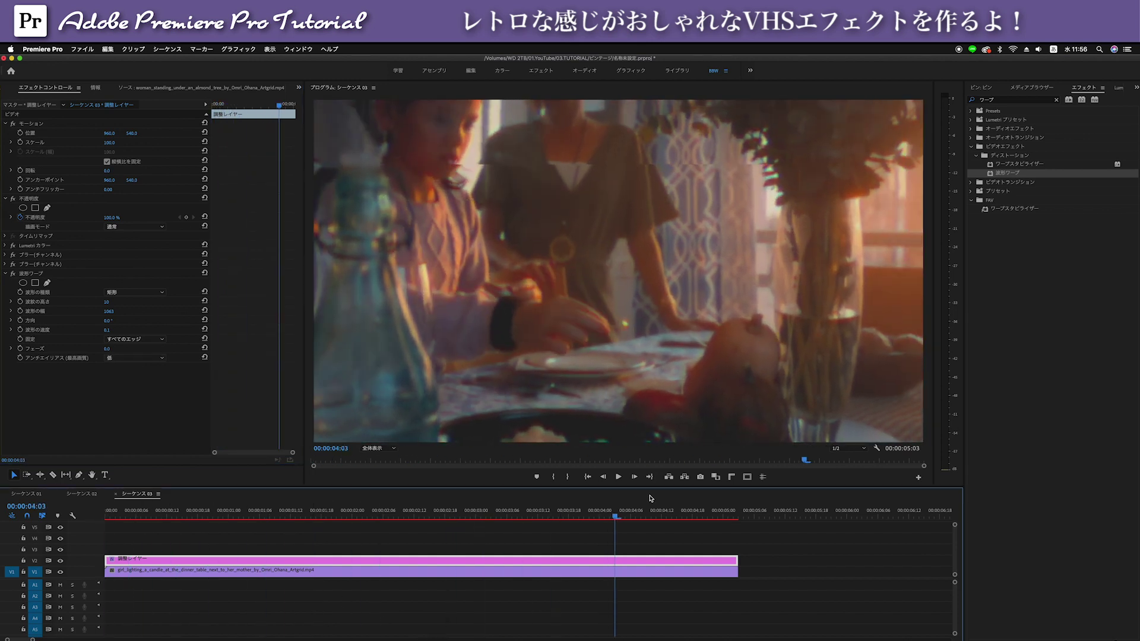
# Search 'ノイズ' in Effects and drag the Noise effect onto the adjustment layer
pyautogui.click(1058, 101)
pyautogui.click(1058, 101)
pyautogui.click(1039, 101)
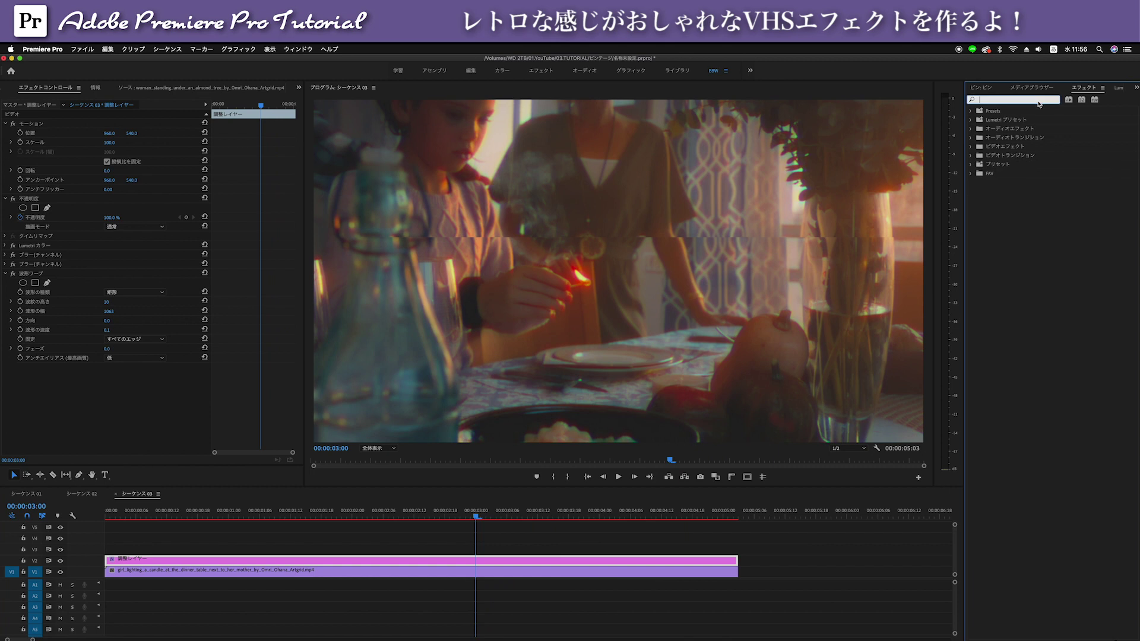
pyautogui.write('ノイズ')
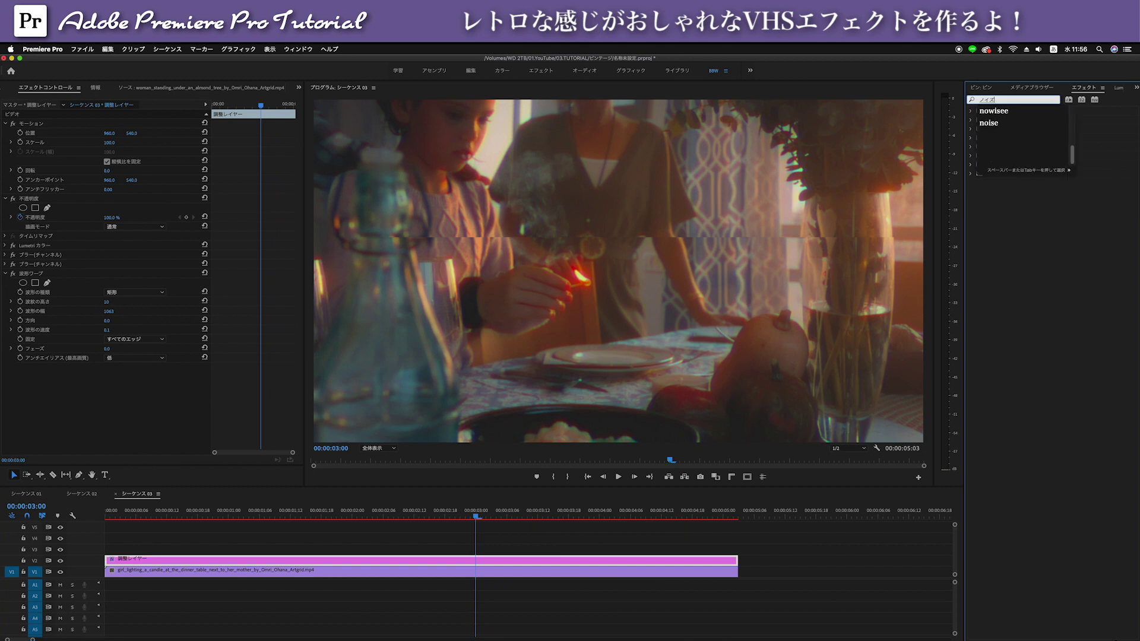
pyautogui.press('Return')
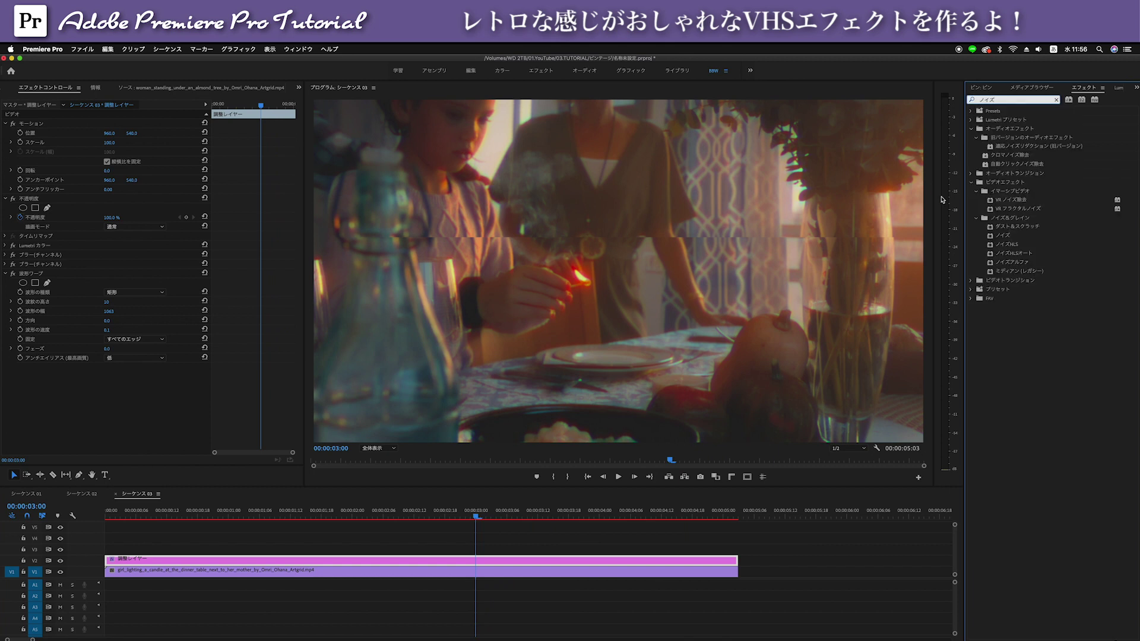
pyautogui.click(1011, 238)
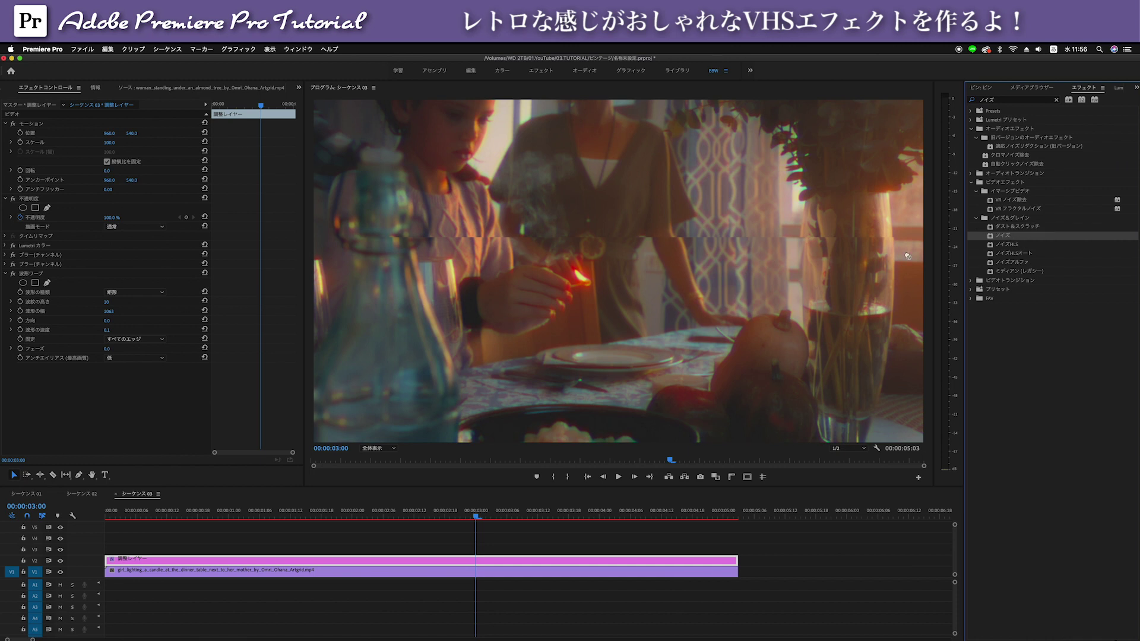
pyautogui.moveTo(907, 257); pyautogui.dragTo(194, 561)
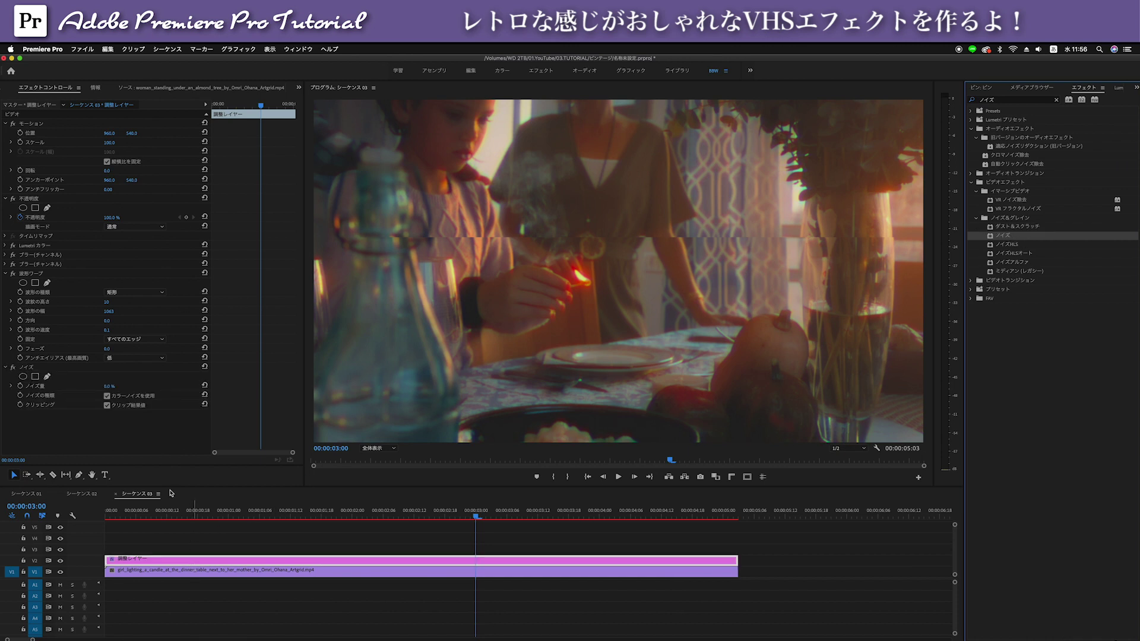
# Set the Noise amount to 5% after trying 10% and 20%
pyautogui.moveTo(109, 386)
pyautogui.mouseDown()
pyautogui.moveTo(172, 386)
pyautogui.moveTo(113, 386)
pyautogui.mouseUp()
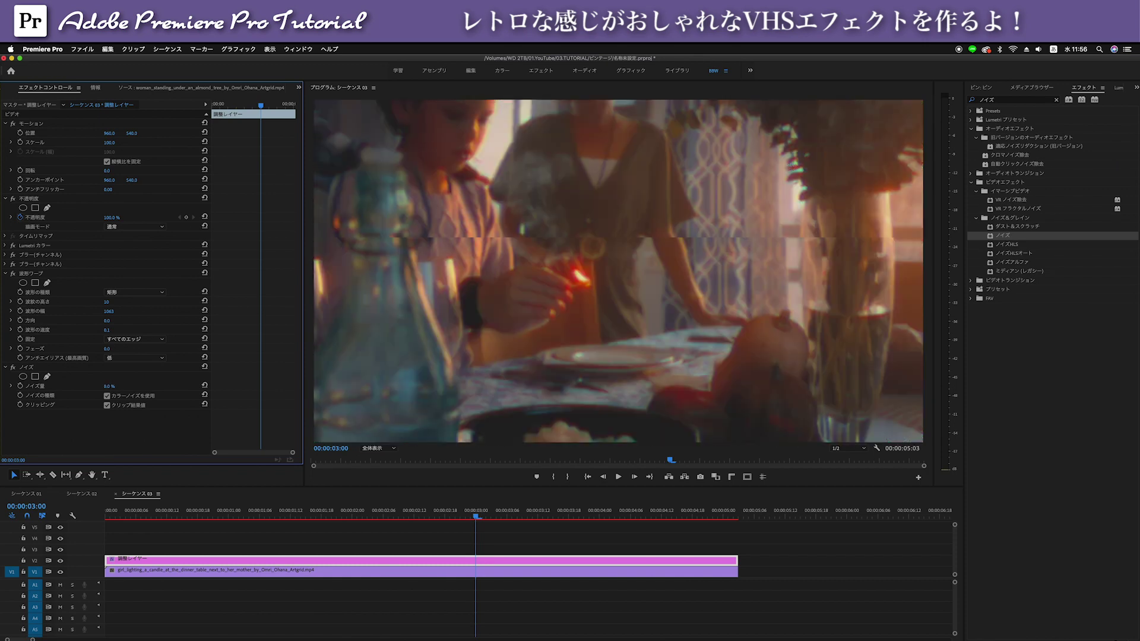
pyautogui.click(109, 386)
pyautogui.write('10')
pyautogui.press('Return')
pyautogui.click(249, 510)
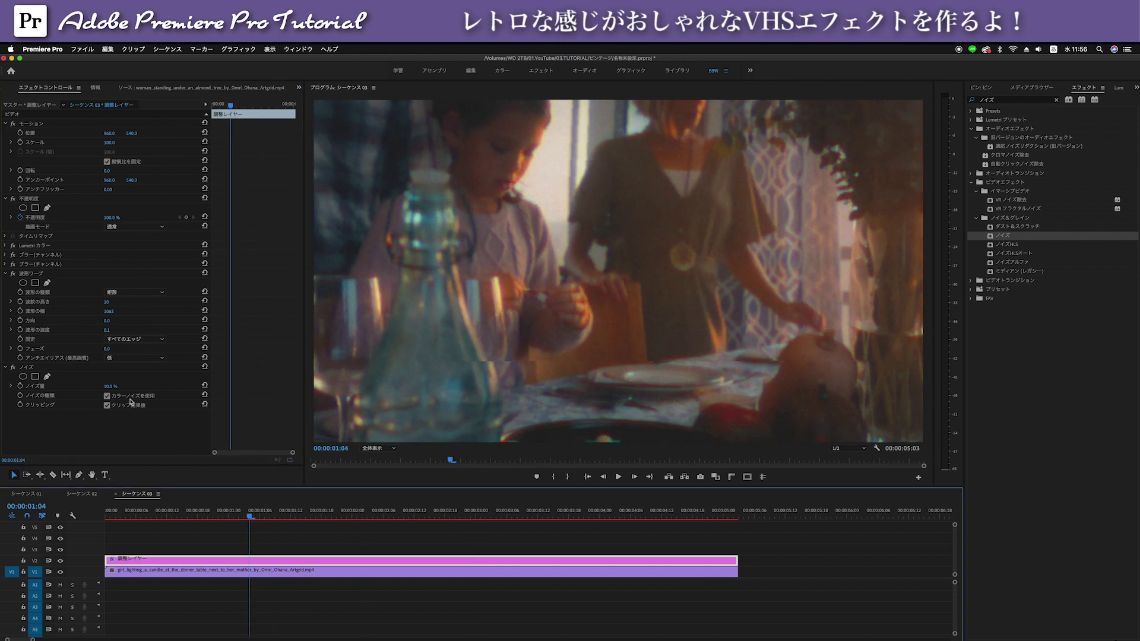
pyautogui.click(109, 386)
pyautogui.write('5')
pyautogui.press('Return')
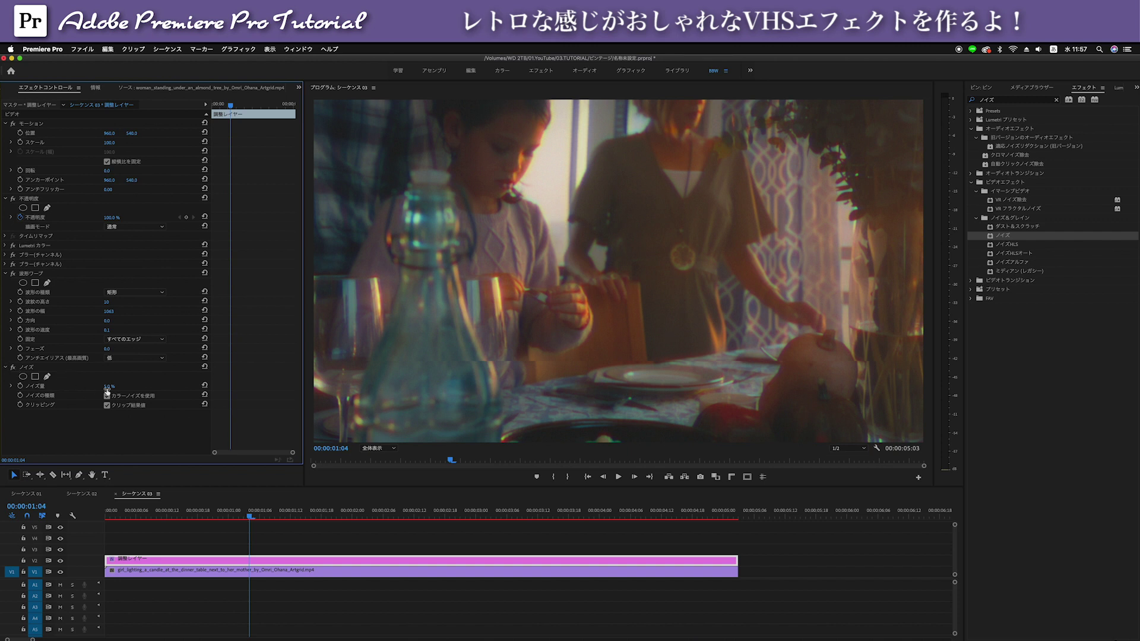
pyautogui.click(115, 385)
pyautogui.press('Return')
pyautogui.click(110, 386)
pyautogui.write('5')
pyautogui.press('Return')
# Switch the Noise effect off, deselect the clip and return to the sequence start
pyautogui.click(14, 369)
pyautogui.click(181, 536)
pyautogui.press('Home')
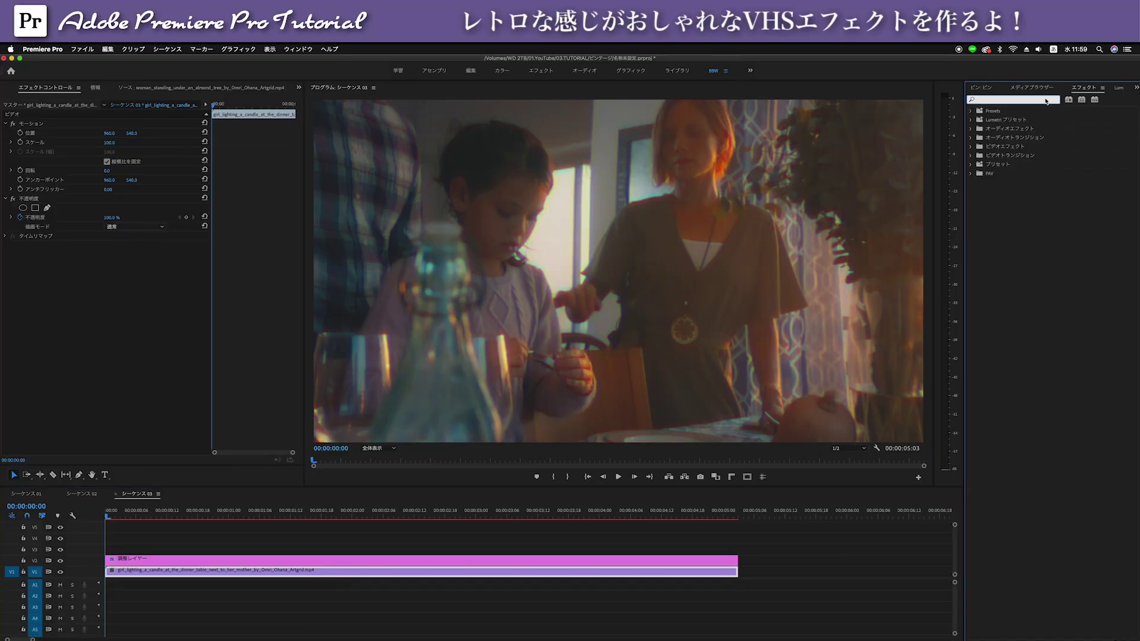
# Search 'モザイク' and drag the Stylize Mosaic effect onto the adjustment layer
pyautogui.write('モザイク')
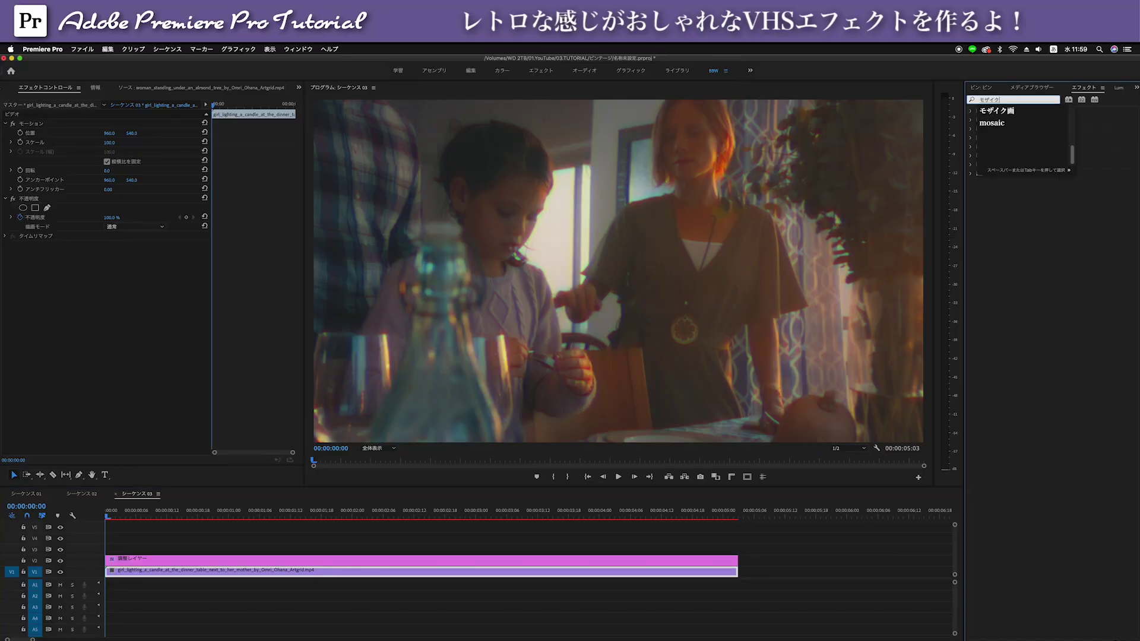
pyautogui.press('Return')
pyautogui.click(1006, 173)
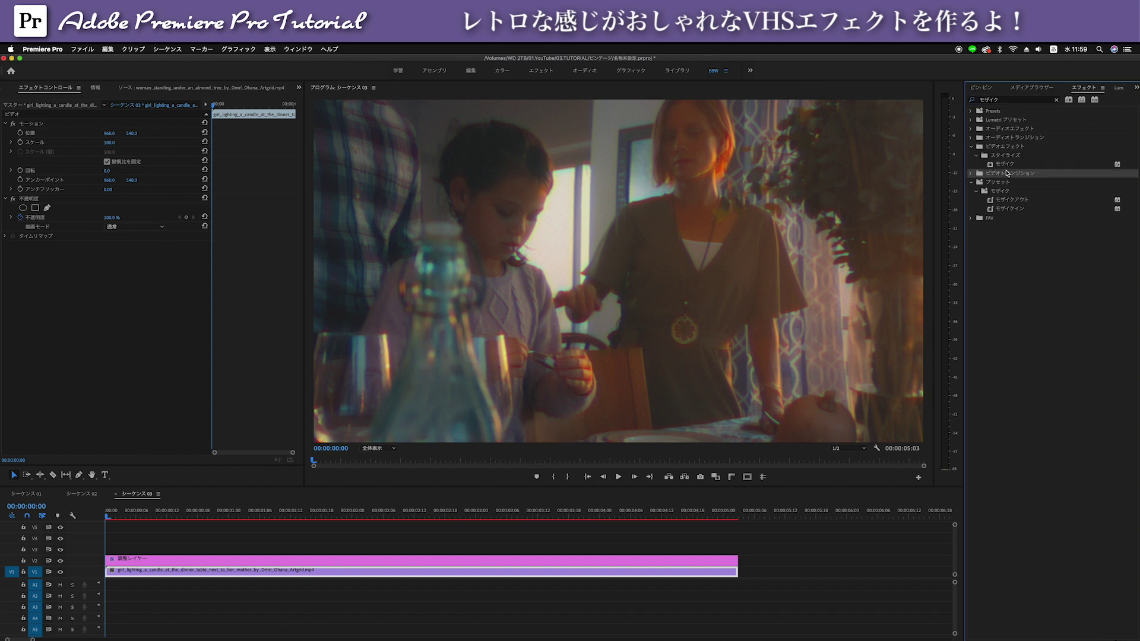
pyautogui.click(1003, 165)
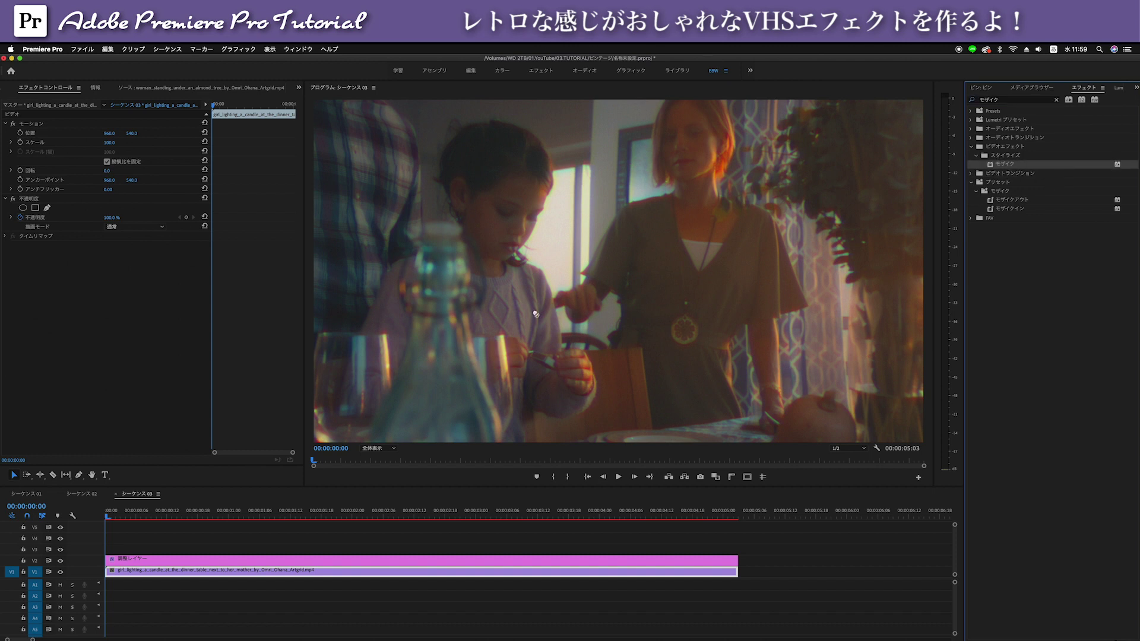
pyautogui.moveTo(536, 314); pyautogui.dragTo(150, 561)
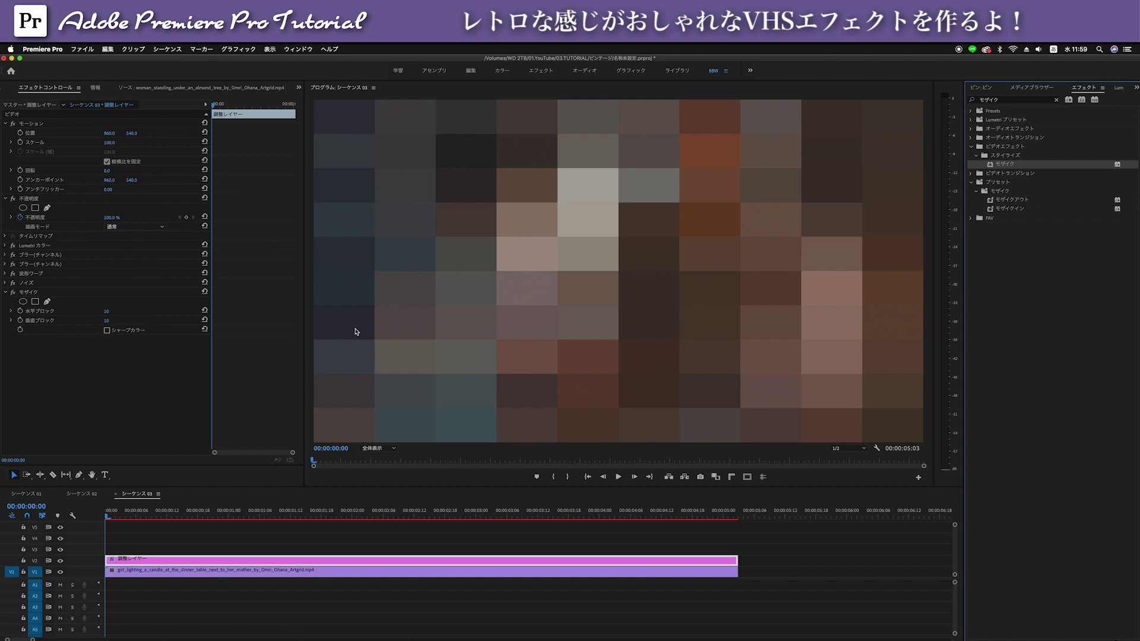
# Set Mosaic to 1000 horizontal and 600 vertical blocks, then preview a later frame
pyautogui.moveTo(106, 312); pyautogui.dragTo(178, 311)
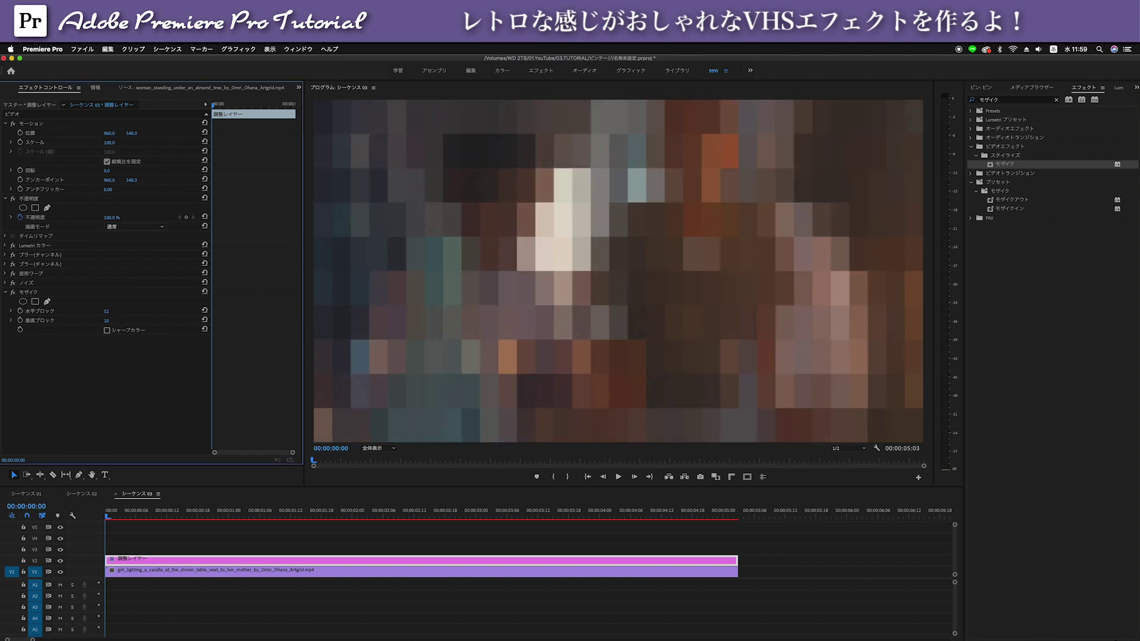
pyautogui.moveTo(106, 312); pyautogui.dragTo(178, 311)
pyautogui.moveTo(108, 321); pyautogui.dragTo(190, 320)
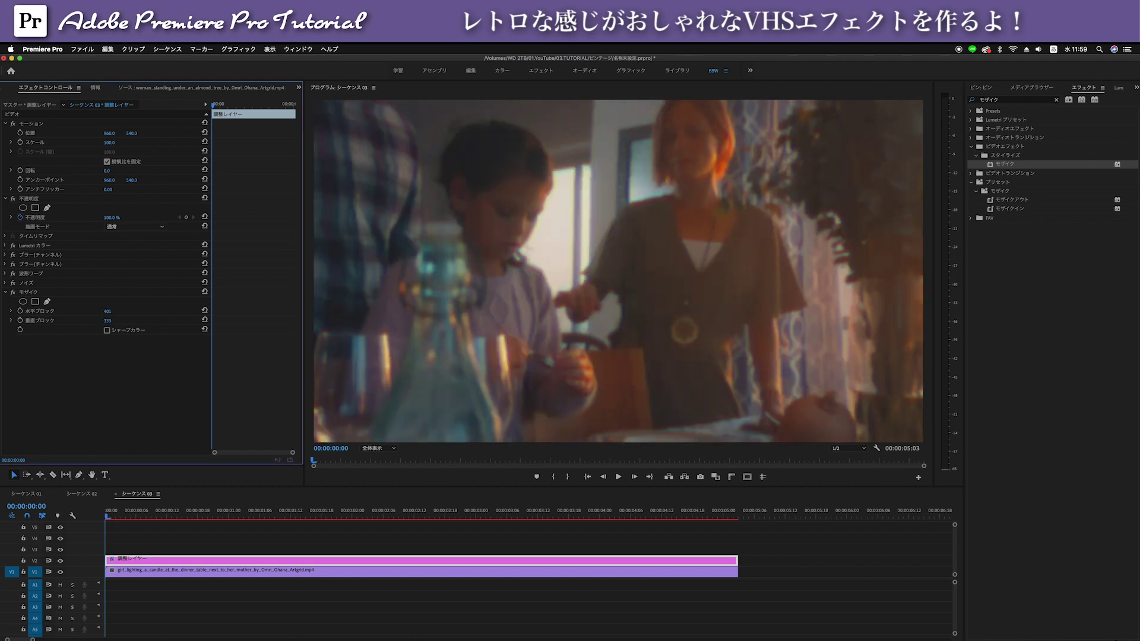
pyautogui.moveTo(108, 311); pyautogui.dragTo(160, 311)
pyautogui.moveTo(108, 321); pyautogui.dragTo(155, 321)
pyautogui.moveTo(107, 311); pyautogui.dragTo(125, 311)
pyautogui.click(110, 321)
pyautogui.write('0')
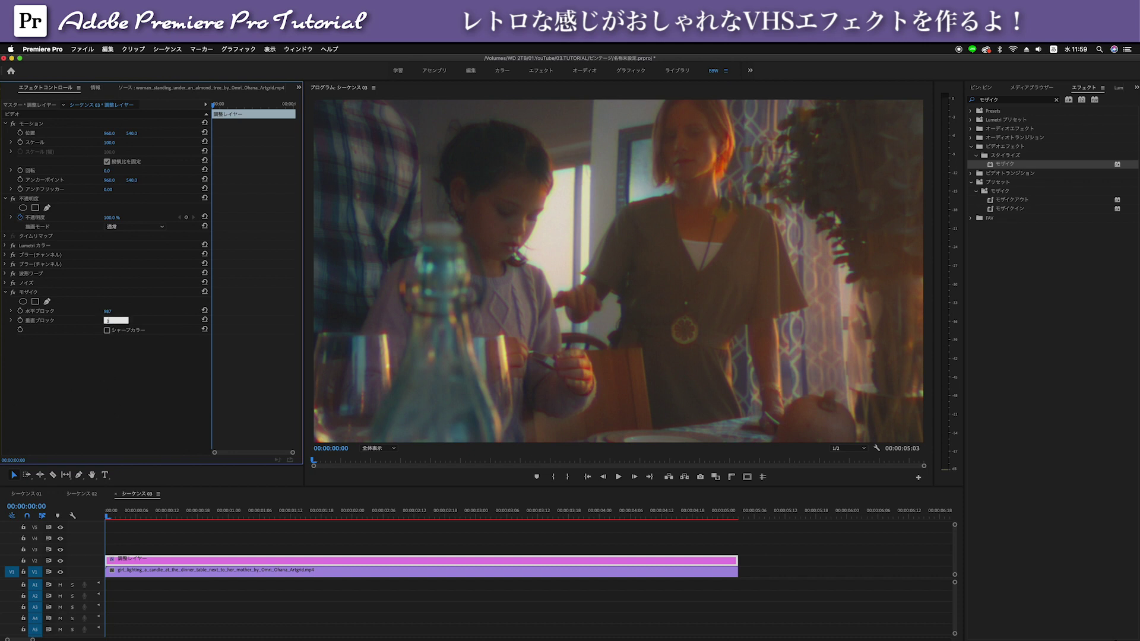
pyautogui.write('600')
pyautogui.press('Return')
pyautogui.click(116, 310)
pyautogui.write('1000')
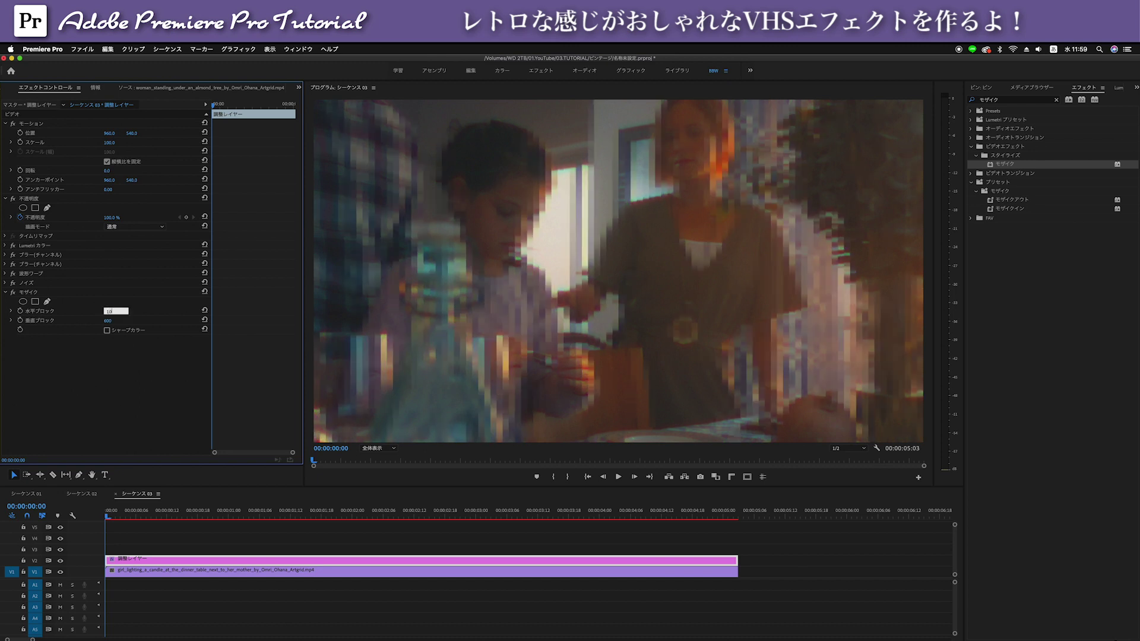
pyautogui.press('Return')
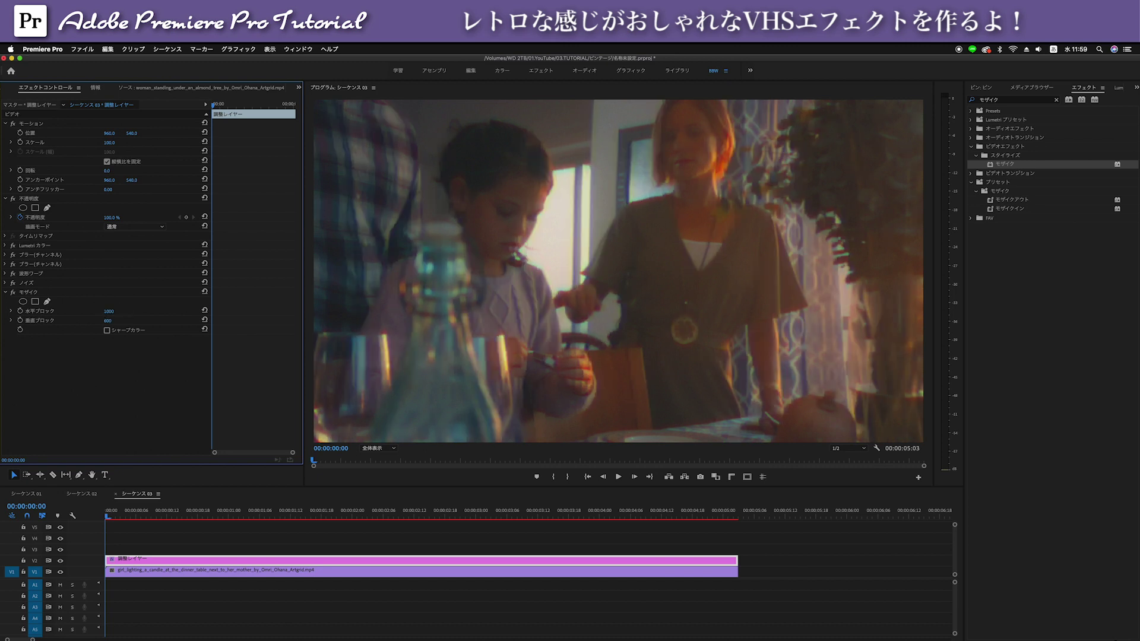
pyautogui.moveTo(196, 511)
pyautogui.mouseDown()
pyautogui.moveTo(296, 511)
pyautogui.moveTo(111, 511)
pyautogui.mouseUp()
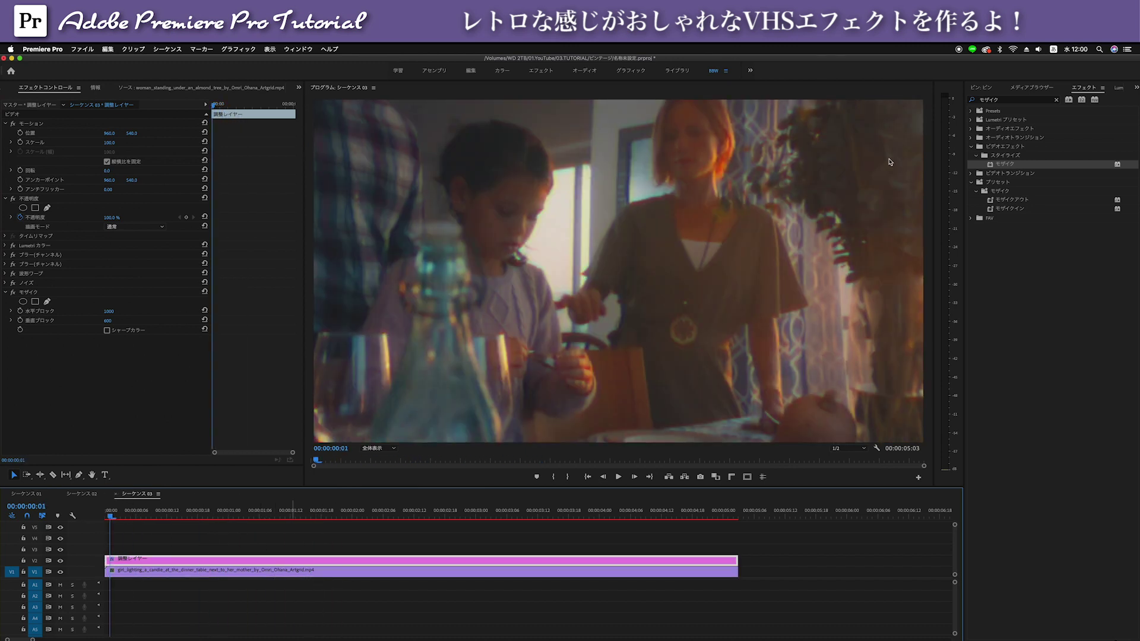
# Search 'マスク' and drag アンシャープマスク onto the V2 adjustment layer
pyautogui.click(1055, 100)
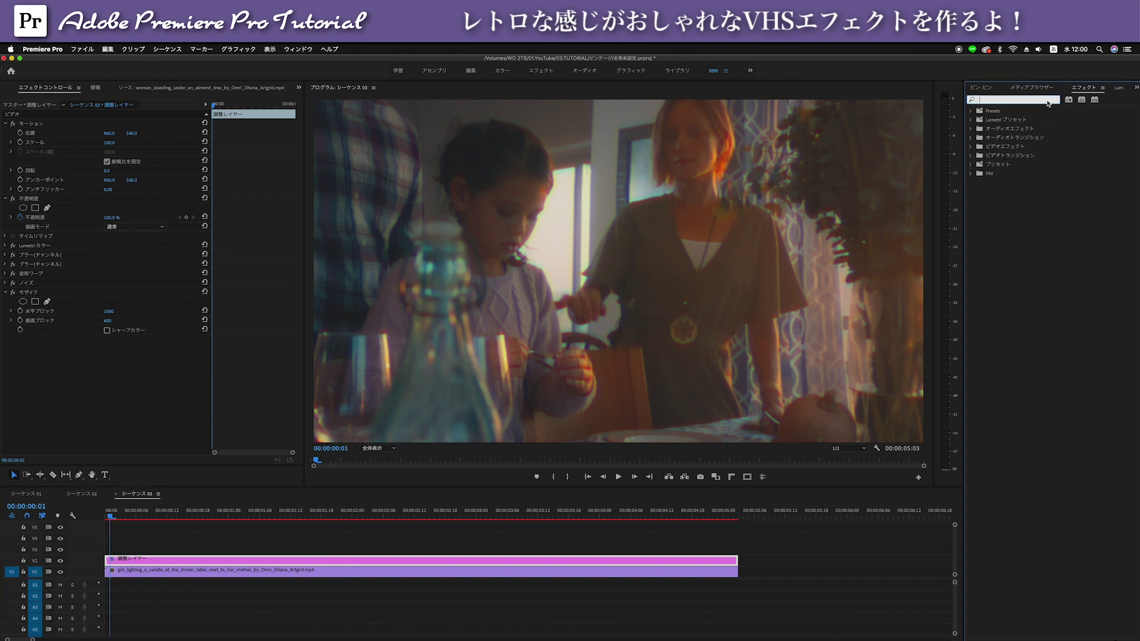
pyautogui.write('マスク')
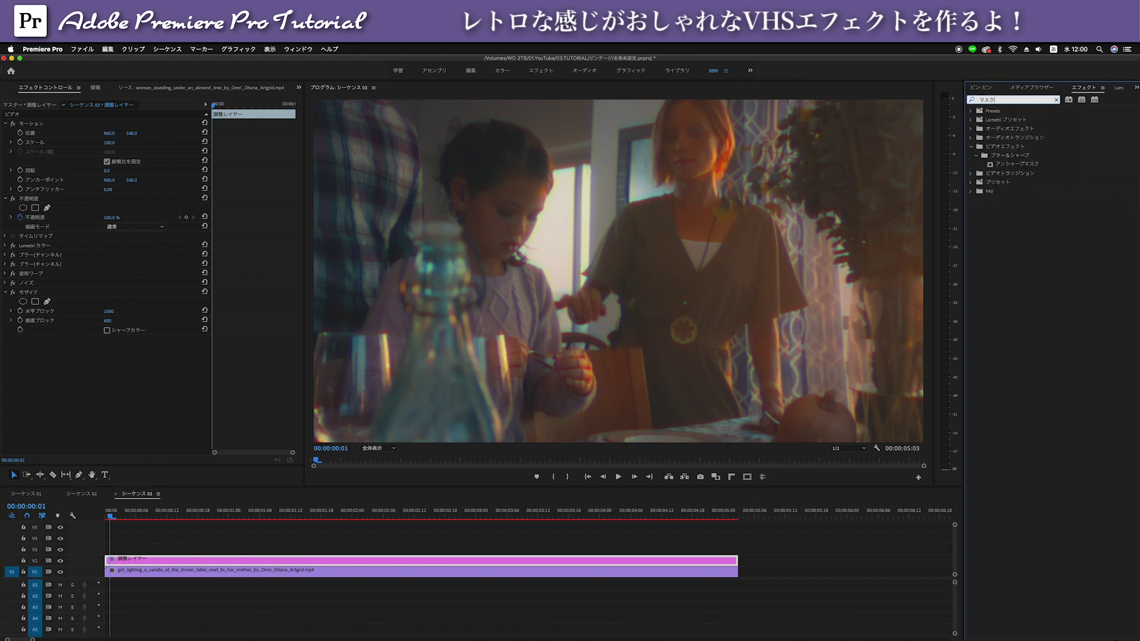
pyautogui.click(1042, 169)
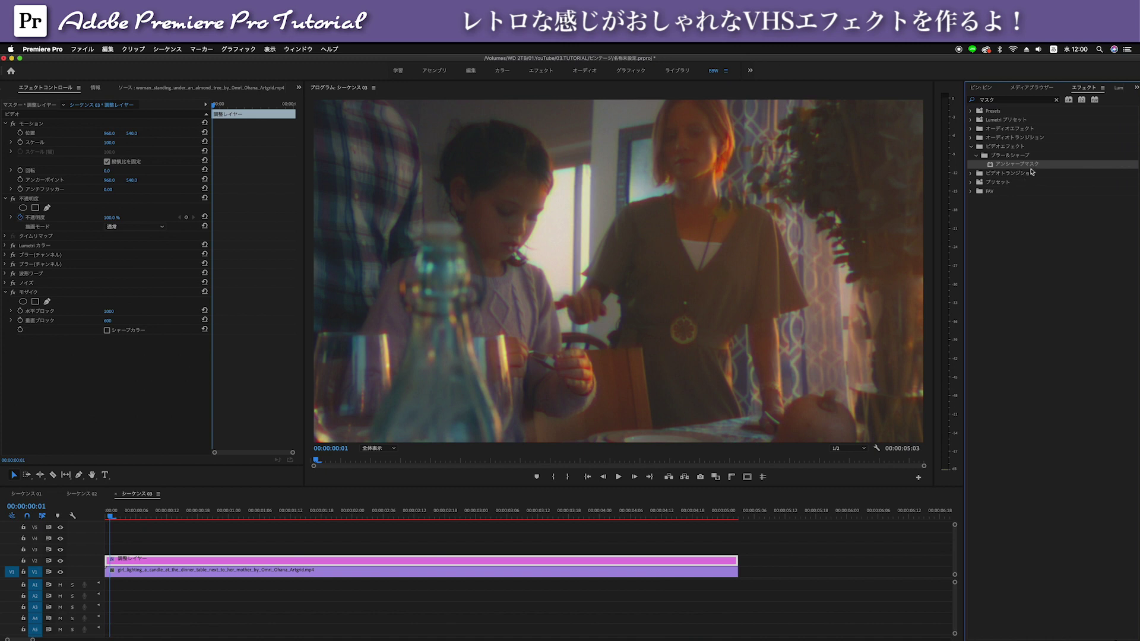
pyautogui.moveTo(1032, 171); pyautogui.dragTo(204, 563)
pyautogui.click(140, 418)
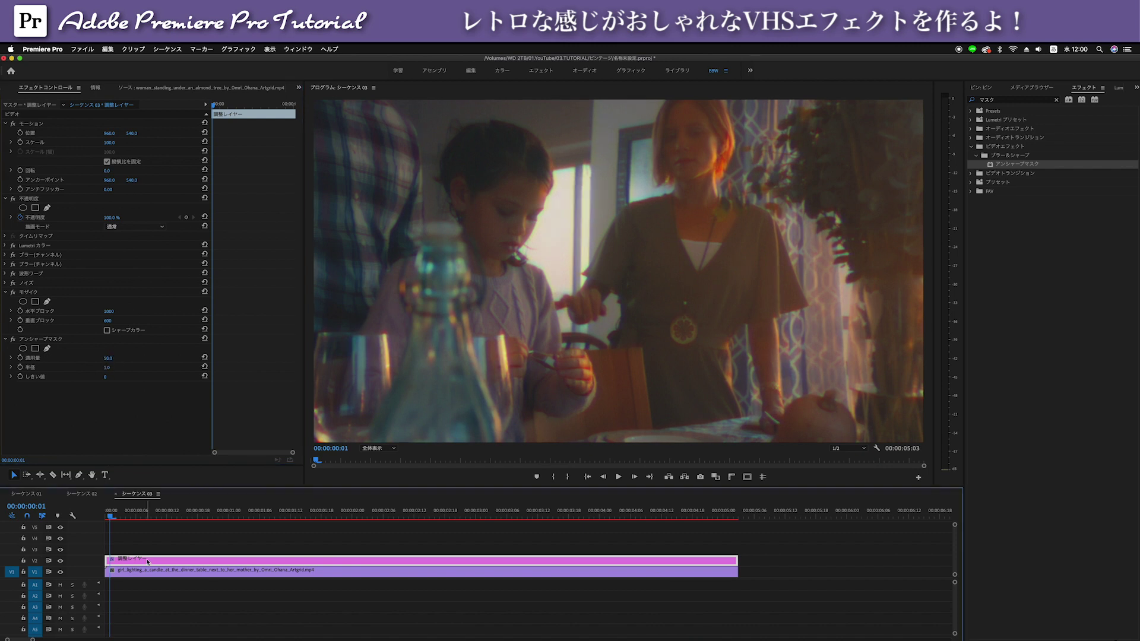
# Raise the Unsharp Mask amount to 42.0 and radius to 19.1, toggling it to compare
pyautogui.moveTo(107, 360); pyautogui.dragTo(109, 360)
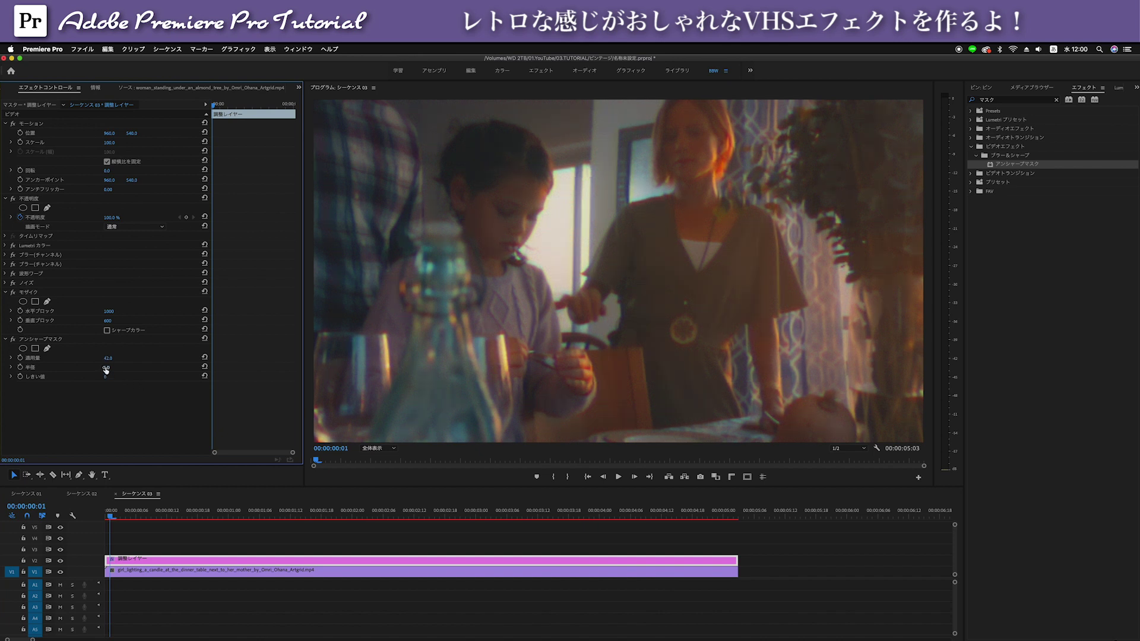
pyautogui.moveTo(107, 368)
pyautogui.mouseDown()
pyautogui.moveTo(154, 367)
pyautogui.moveTo(113, 368)
pyautogui.mouseUp()
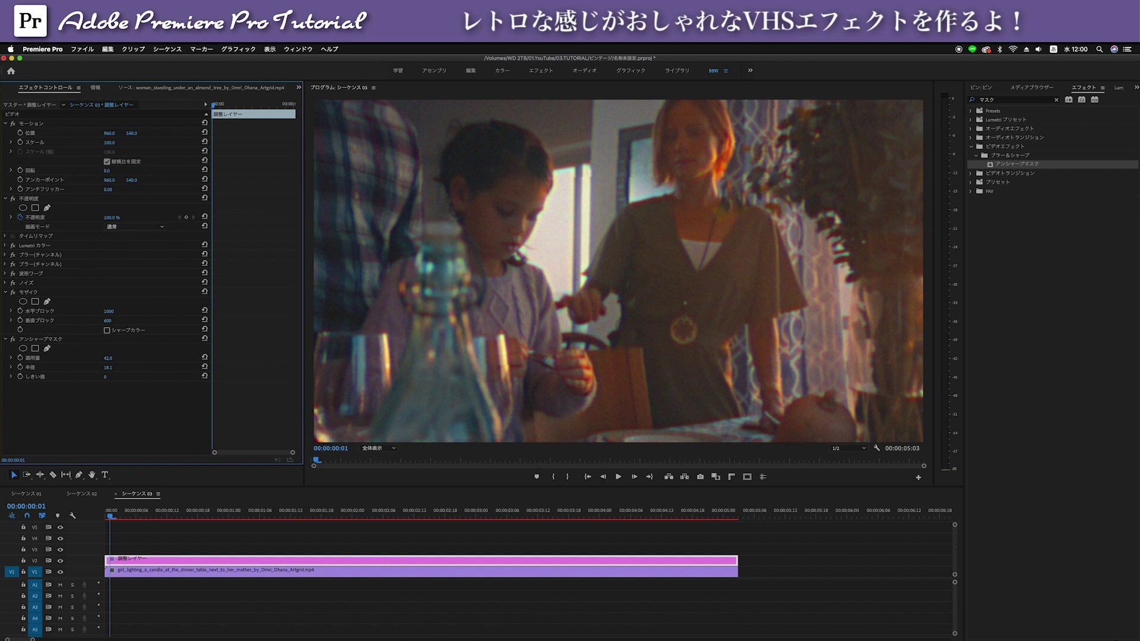
pyautogui.click(13, 340)
pyautogui.click(12, 339)
pyautogui.click(13, 340)
# Drag another adjustment layer from the Project panel onto V3, matching the clip's length
pyautogui.click(646, 512)
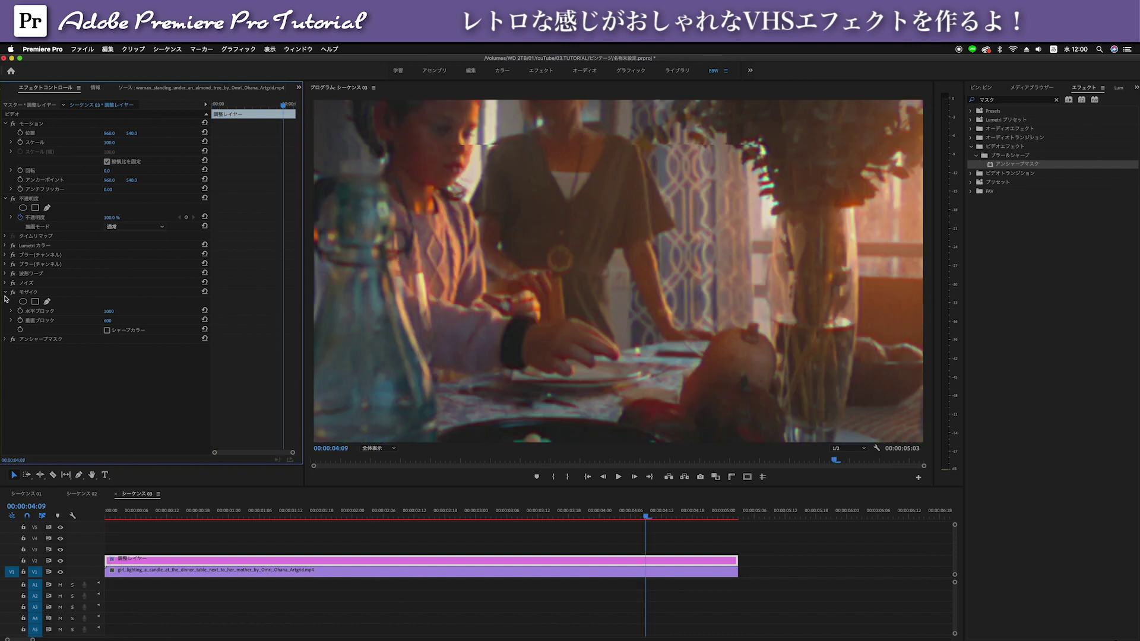
pyautogui.click(6, 292)
pyautogui.click(5, 302)
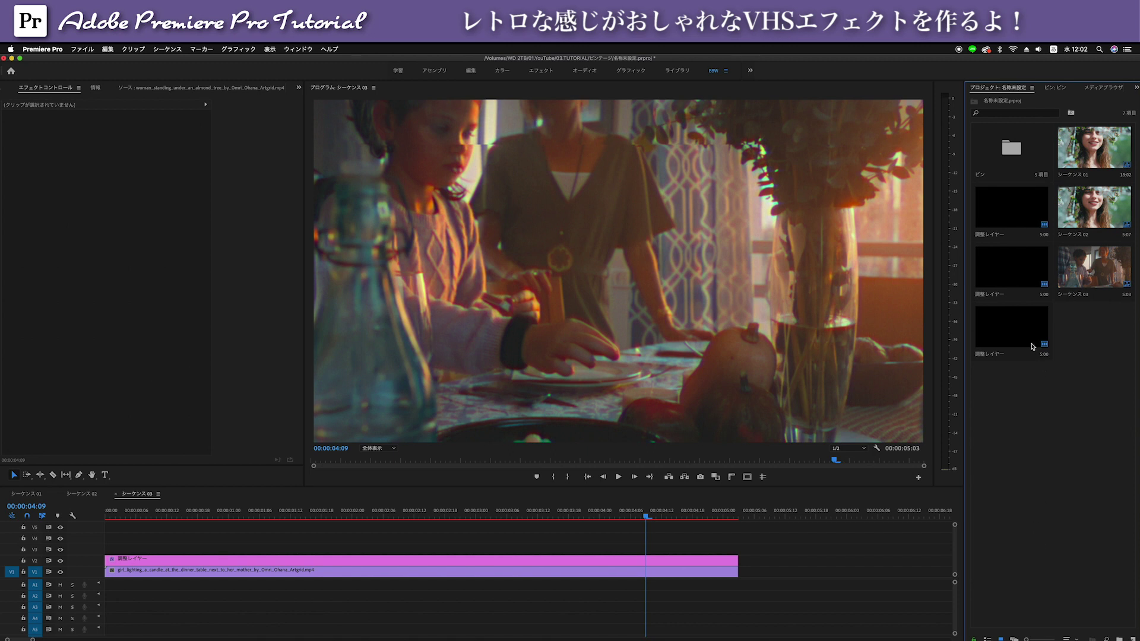
pyautogui.moveTo(1014, 346)
pyautogui.mouseDown()
pyautogui.moveTo(282, 525)
pyautogui.moveTo(282, 550)
pyautogui.mouseUp()
pyautogui.moveTo(724, 548); pyautogui.dragTo(738, 549)
pyautogui.scroll(-1, 1098, 91)
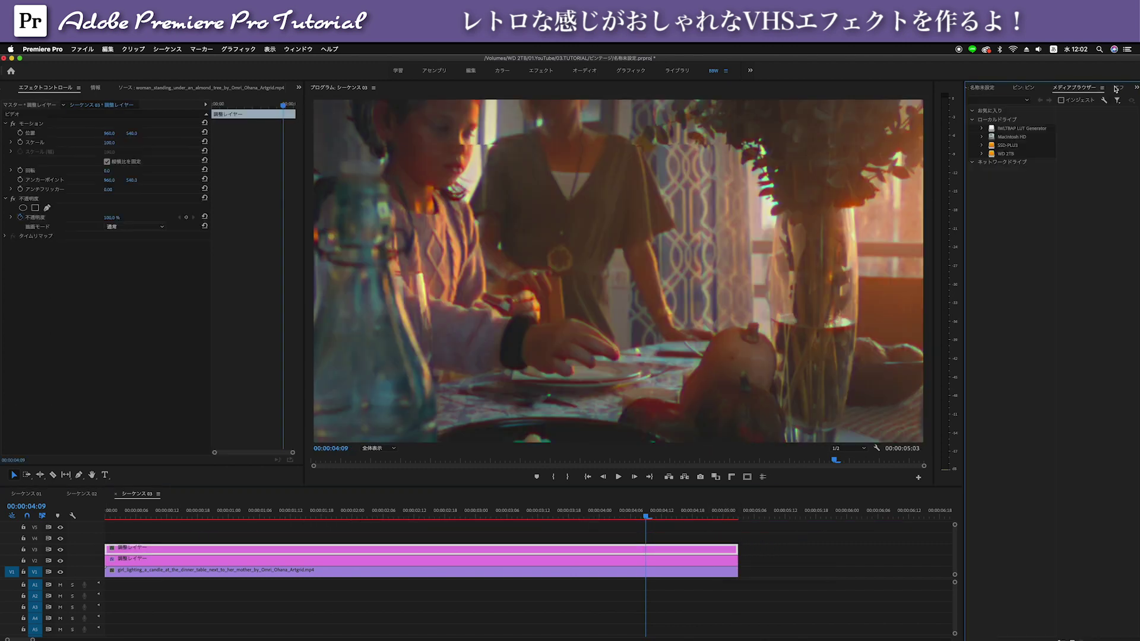
pyautogui.scroll(-1, 1097, 90)
pyautogui.scroll(-1, 1096, 89)
# Apply Crop from the FAV folder to the V3 layer: 12.5% left, 12.2% right
pyautogui.click(1054, 92)
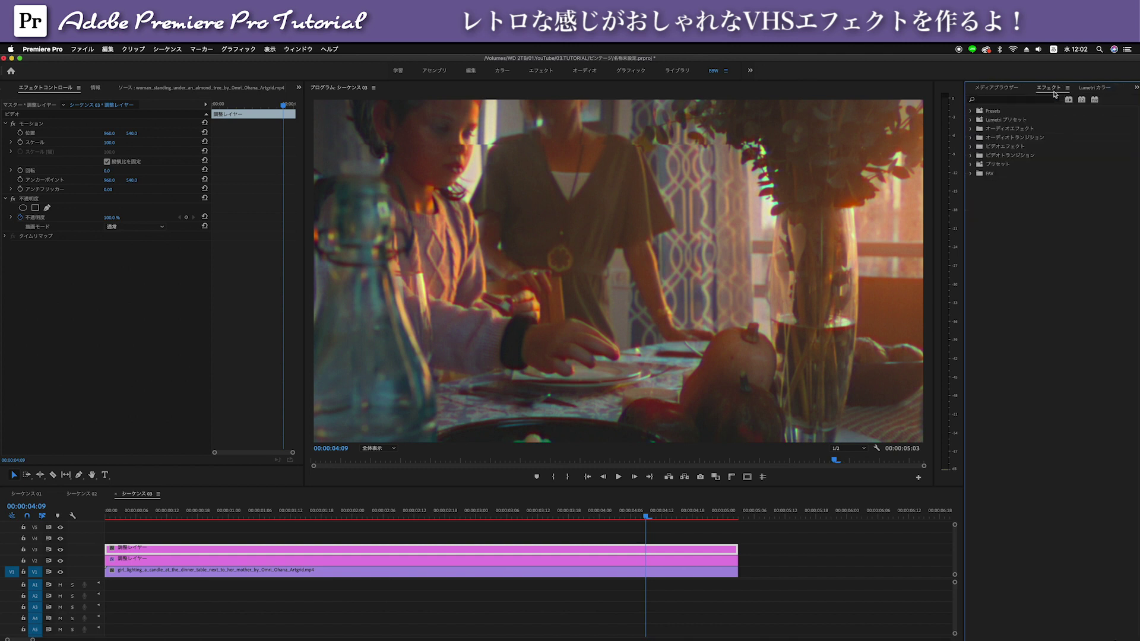
pyautogui.doubleClick(997, 175)
pyautogui.moveTo(1004, 200)
pyautogui.mouseDown()
pyautogui.moveTo(371, 538)
pyautogui.moveTo(373, 549)
pyautogui.mouseUp()
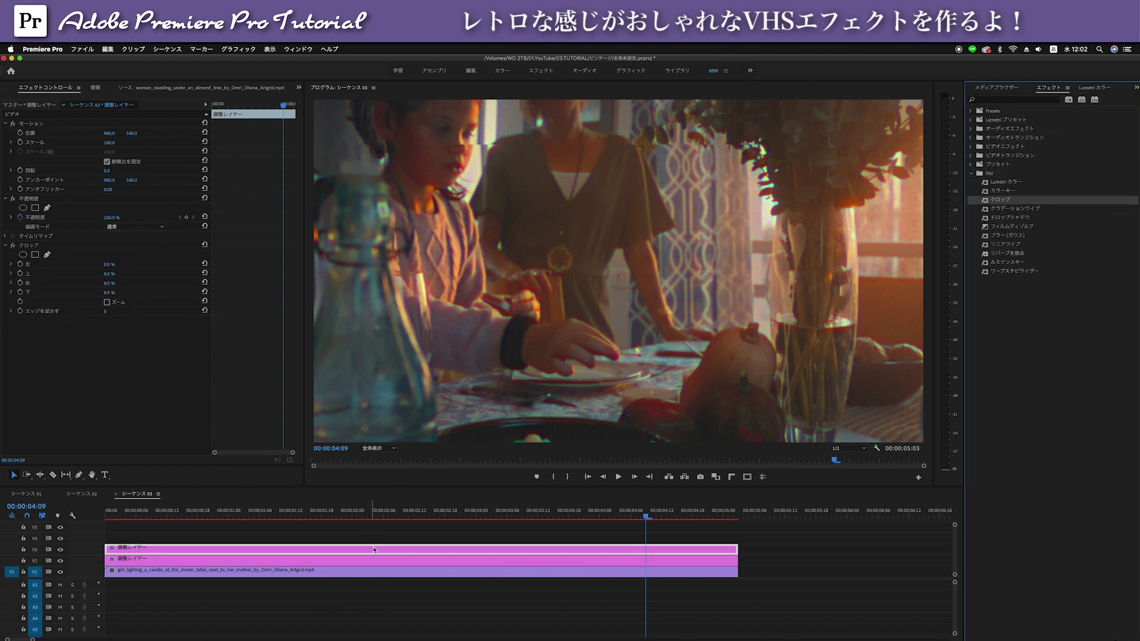
pyautogui.click(106, 265)
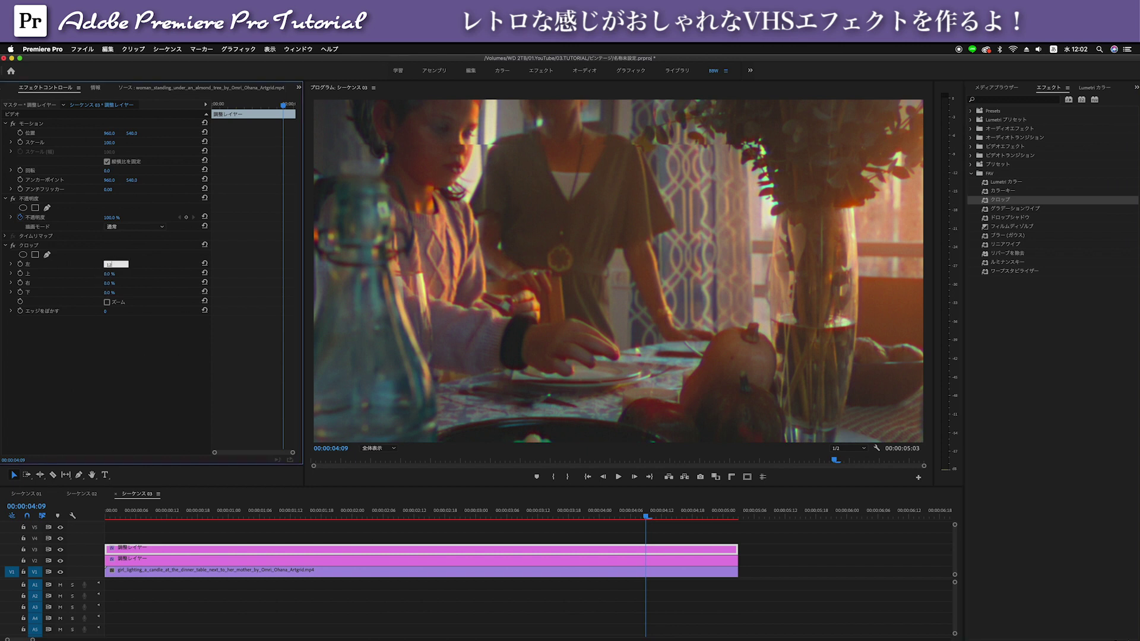
pyautogui.press('Return')
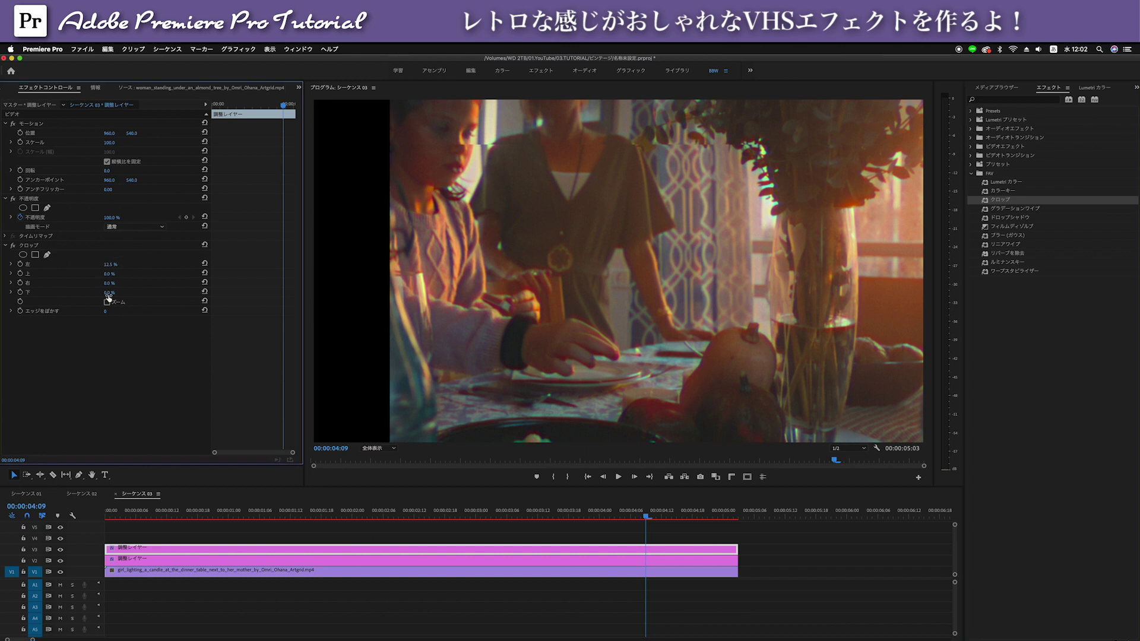
pyautogui.click(107, 283)
pyautogui.write('12.2')
pyautogui.press('Return')
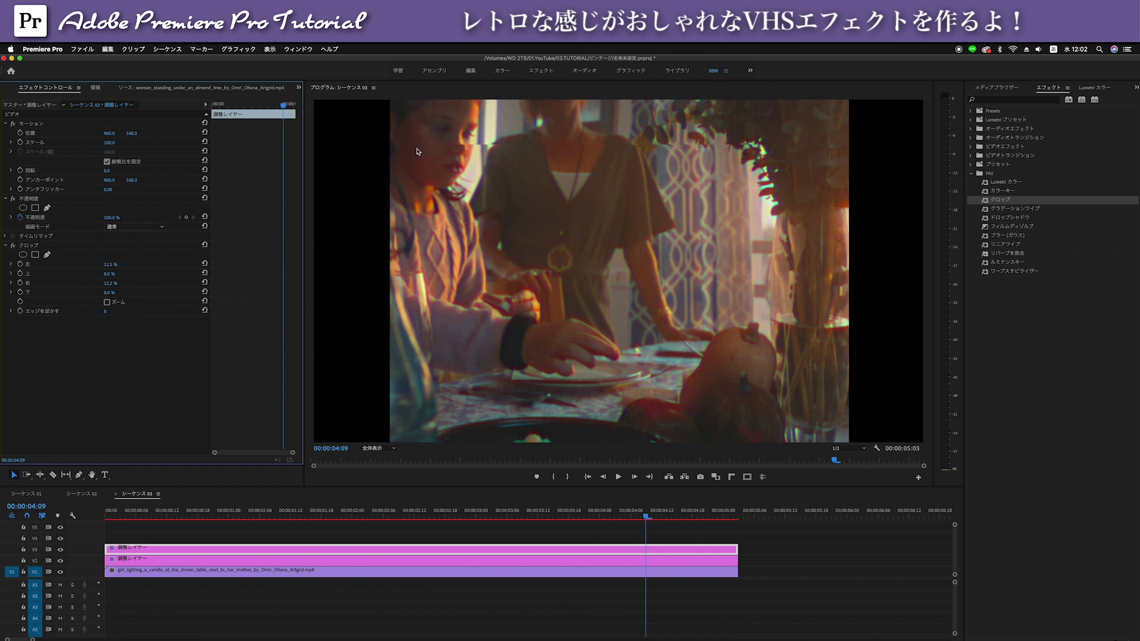
pyautogui.moveTo(109, 133); pyautogui.dragTo(106, 133)
# Move the V1 clip's Position X right to about 1171, then return to the start
pyautogui.click(161, 571)
pyautogui.click(112, 133)
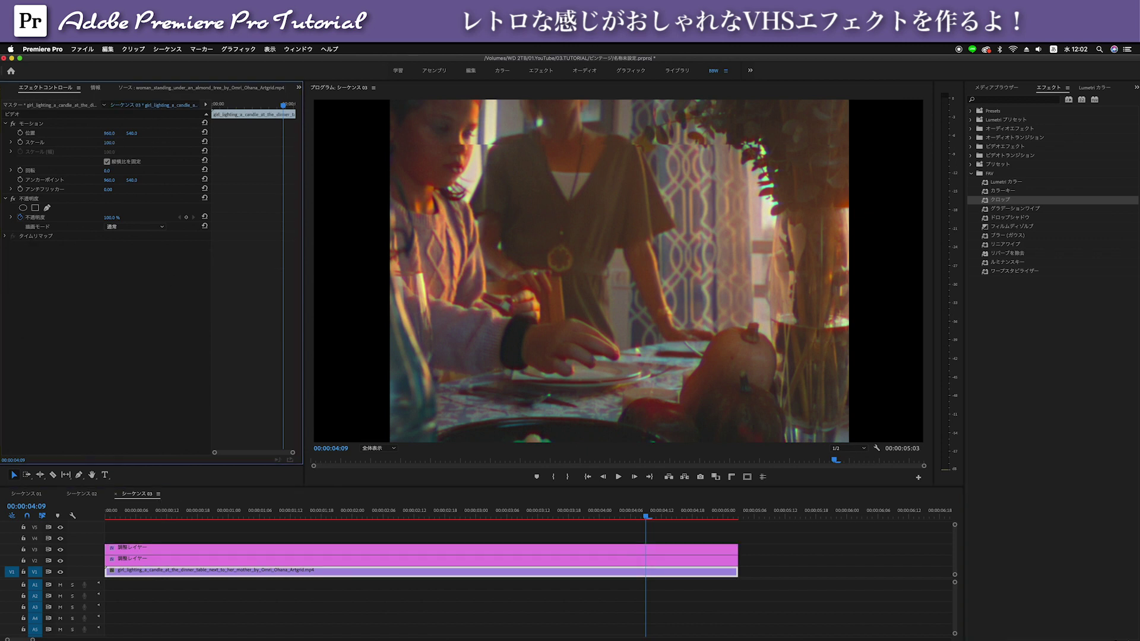
pyautogui.click(185, 585)
pyautogui.click(181, 571)
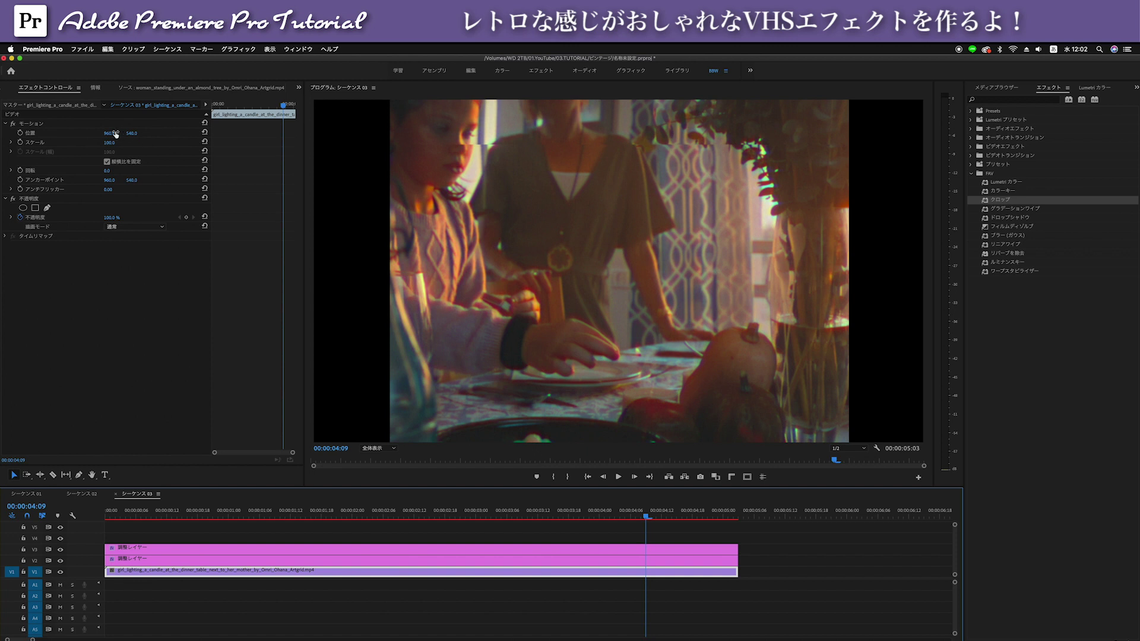
pyautogui.moveTo(109, 134); pyautogui.dragTo(234, 133)
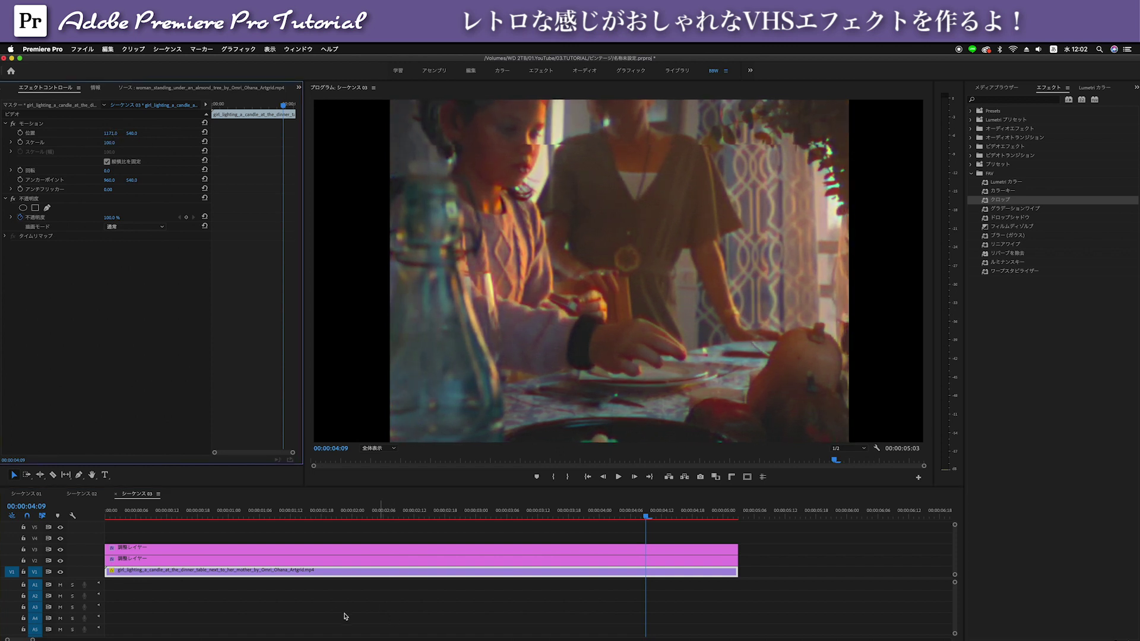
pyautogui.moveTo(301, 513); pyautogui.dragTo(94, 518)
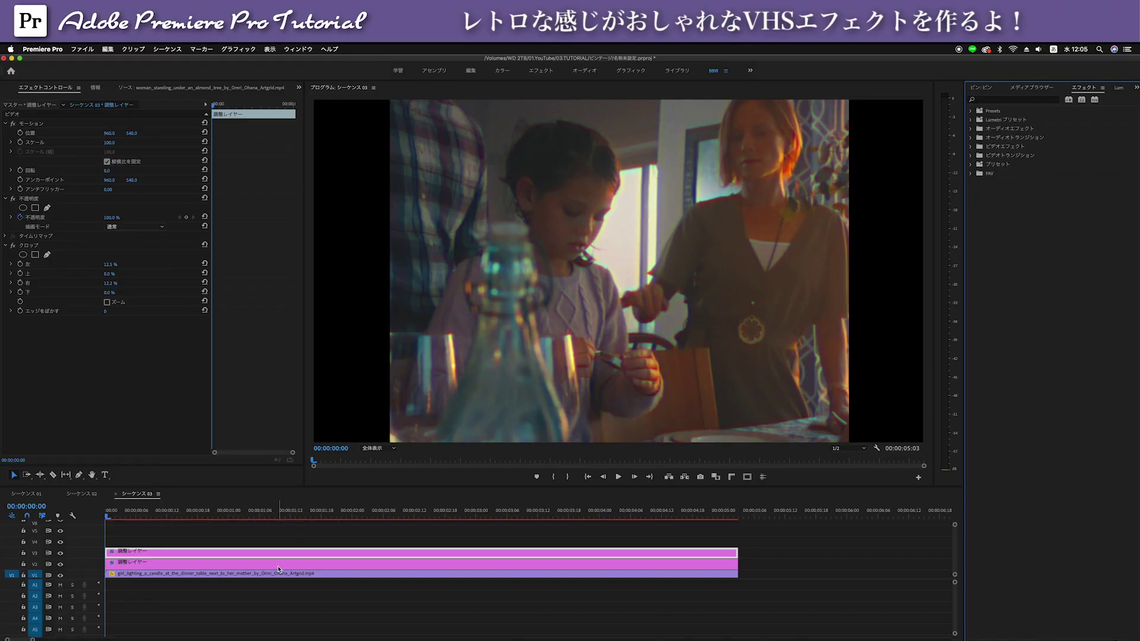
# Select the V2 adjustment layer's whole effect stack, Lumetri Color through アンシャープマスク
pyautogui.click(275, 561)
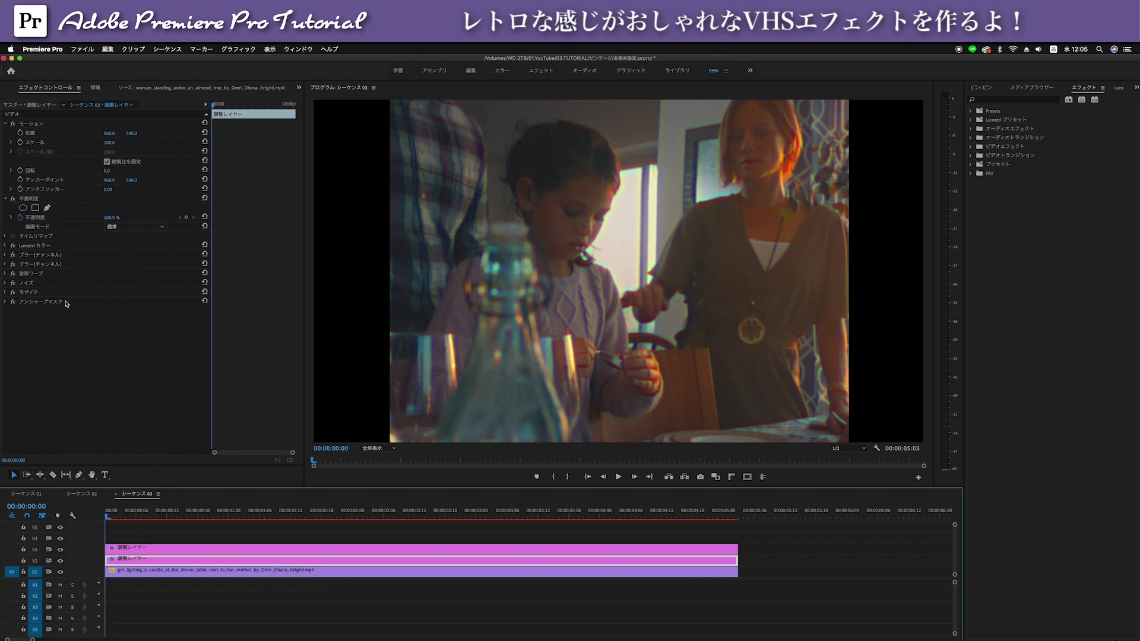
pyautogui.click(49, 248)
pyautogui.moveTo(48, 248); pyautogui.dragTo(61, 292)
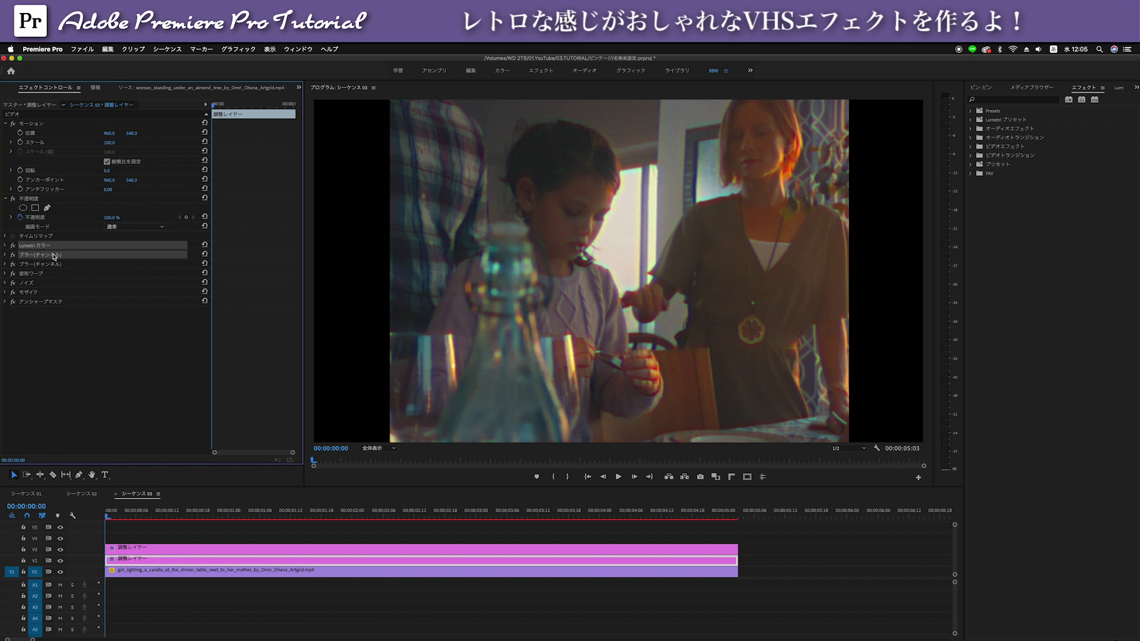
pyautogui.click(69, 309)
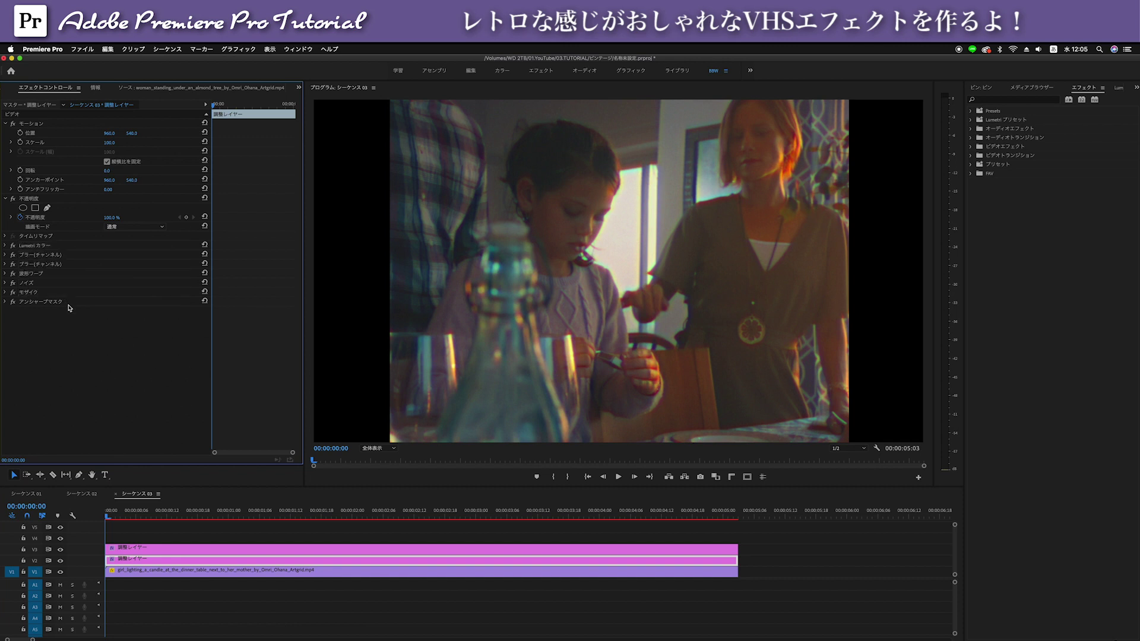
pyautogui.moveTo(79, 304); pyautogui.dragTo(52, 248)
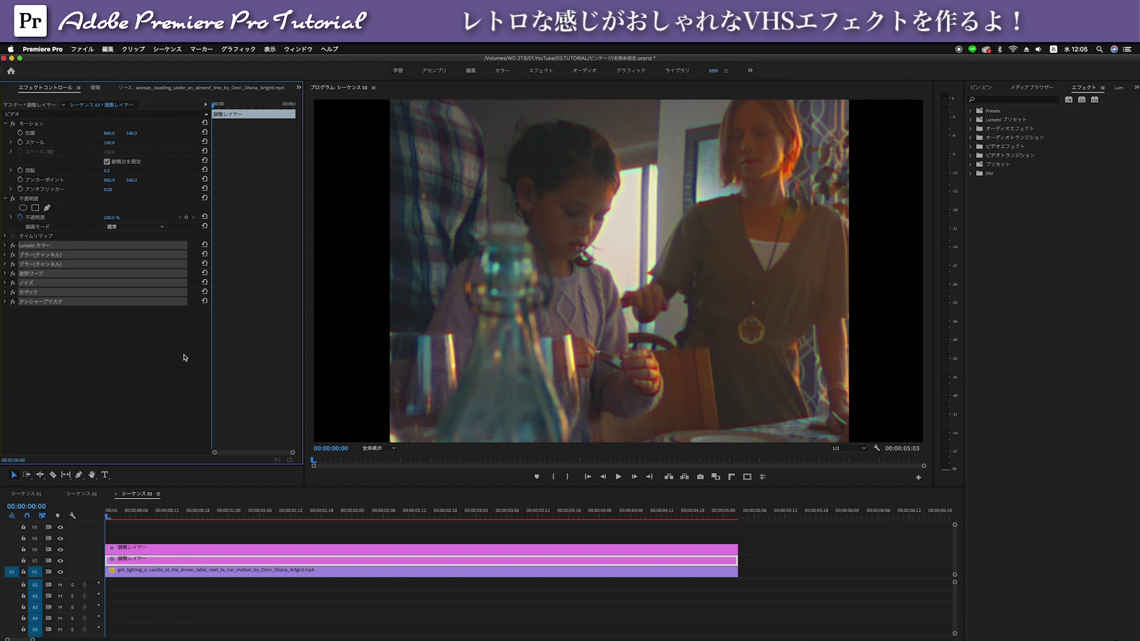
# Save the selected effects as a preset named VHS
pyautogui.rightClick(83, 258)
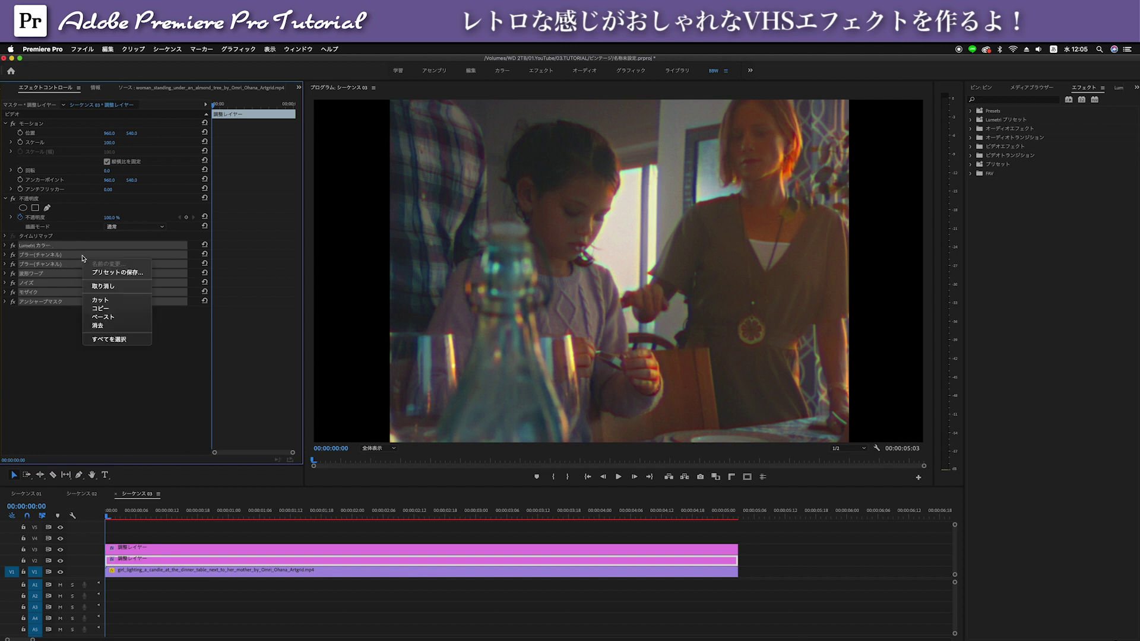
pyautogui.click(121, 278)
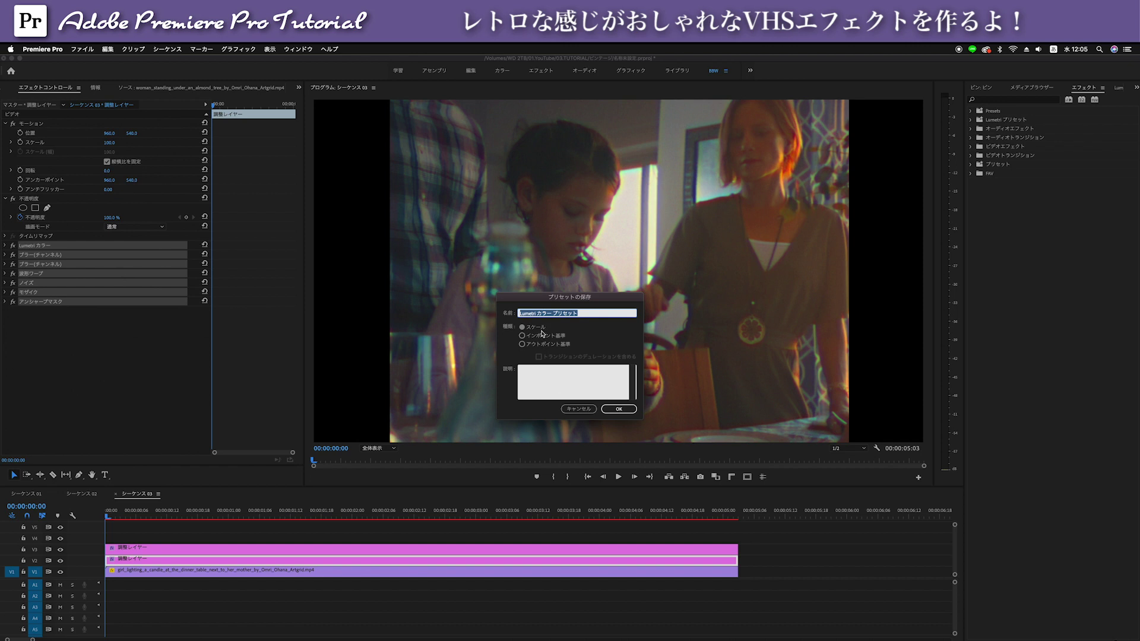
pyautogui.moveTo(593, 314); pyautogui.dragTo(484, 314)
pyautogui.press('BackSpace')
pyautogui.write('VHS')
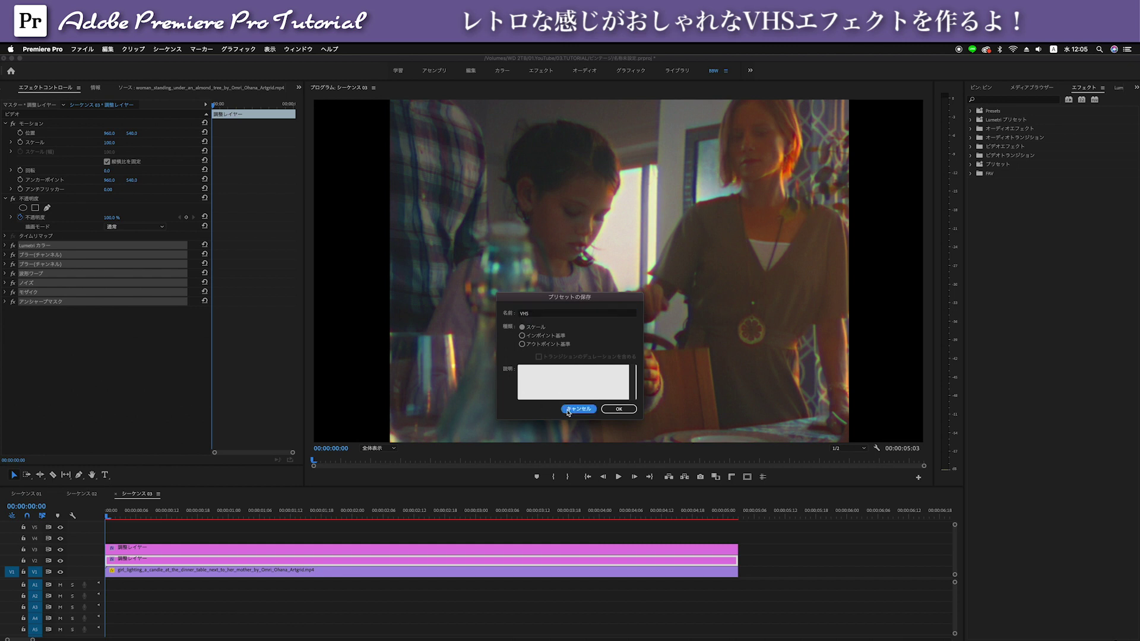
pyautogui.click(616, 410)
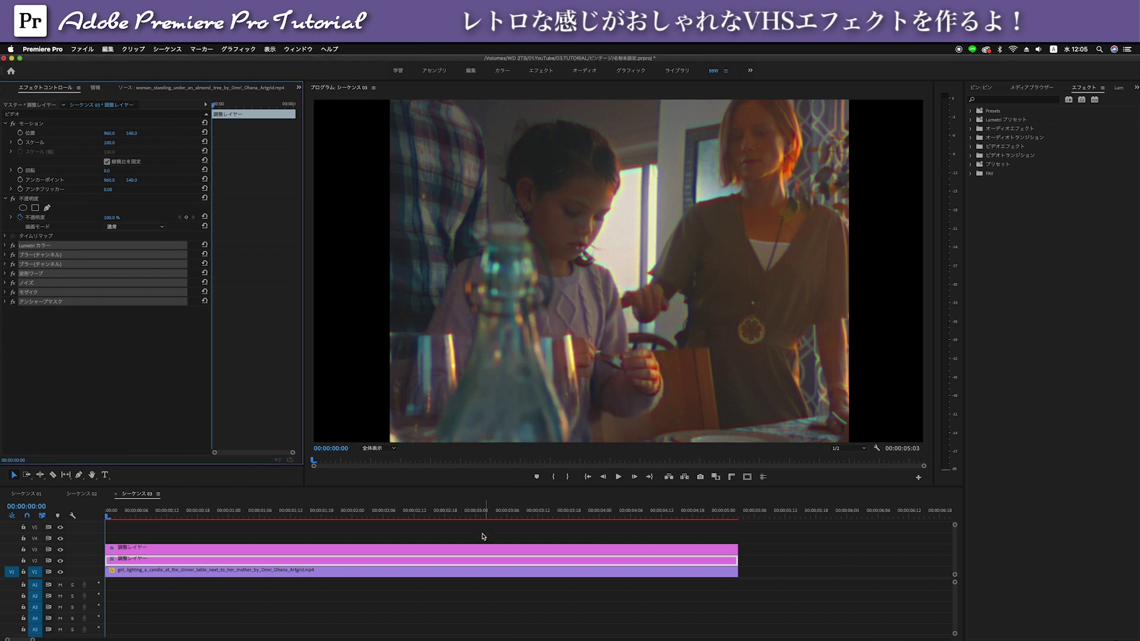
# Expand the Effects panel's Presets folder and select the VHS エフェクト preset
pyautogui.click(978, 89)
pyautogui.click(1084, 88)
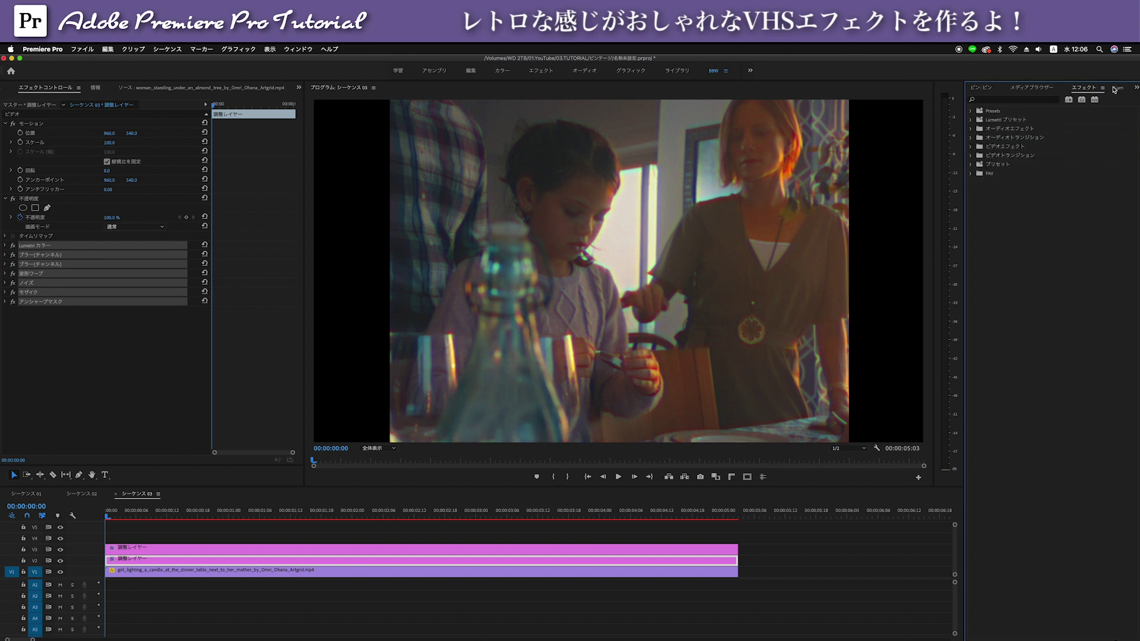
pyautogui.doubleClick(993, 113)
pyautogui.click(1018, 121)
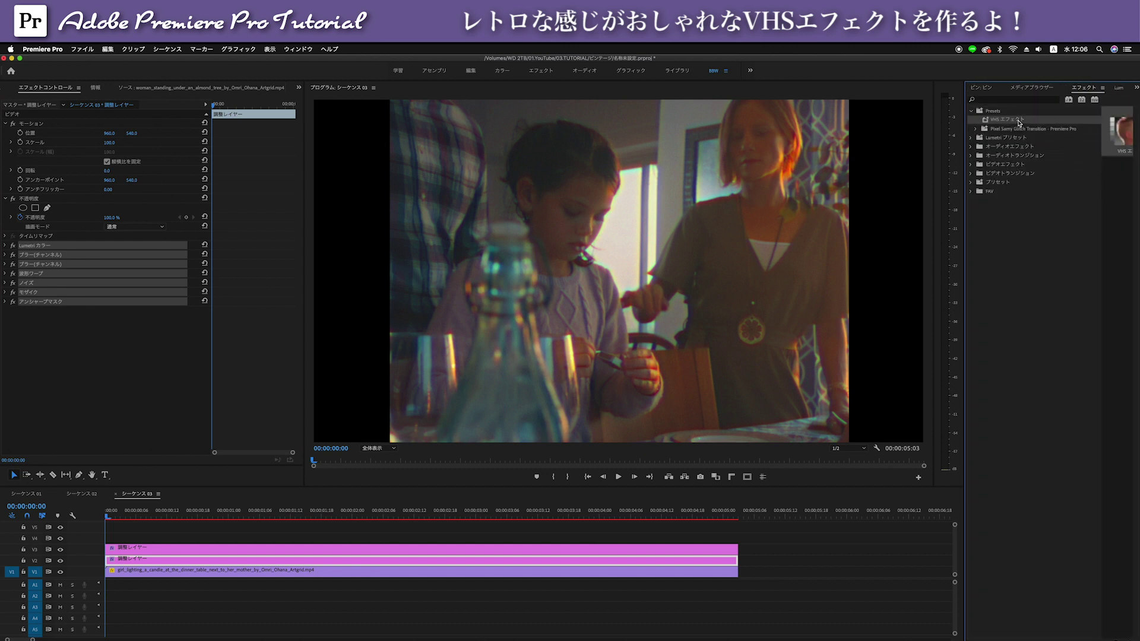